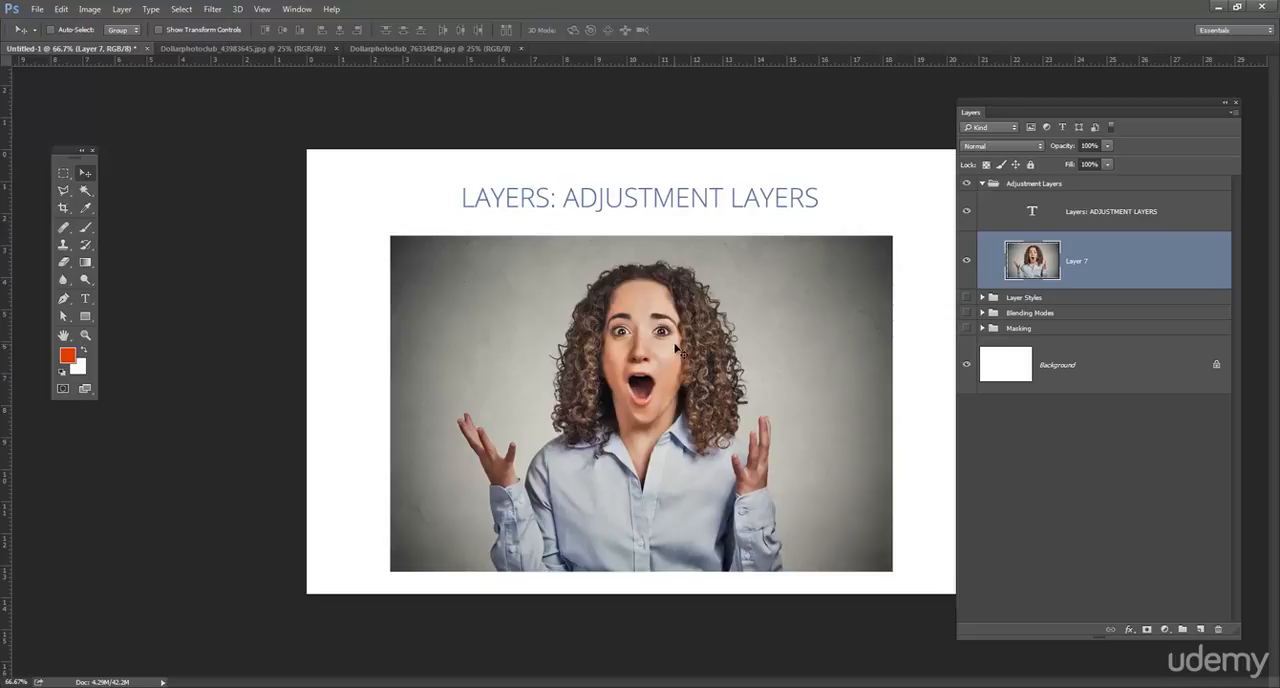
- Open a direct Hue/Saturation adjustment for Layer 7, set hue to -6 and saturation to -7, and shift the lightness
left_click(89, 10)
mouse_move(120, 47)
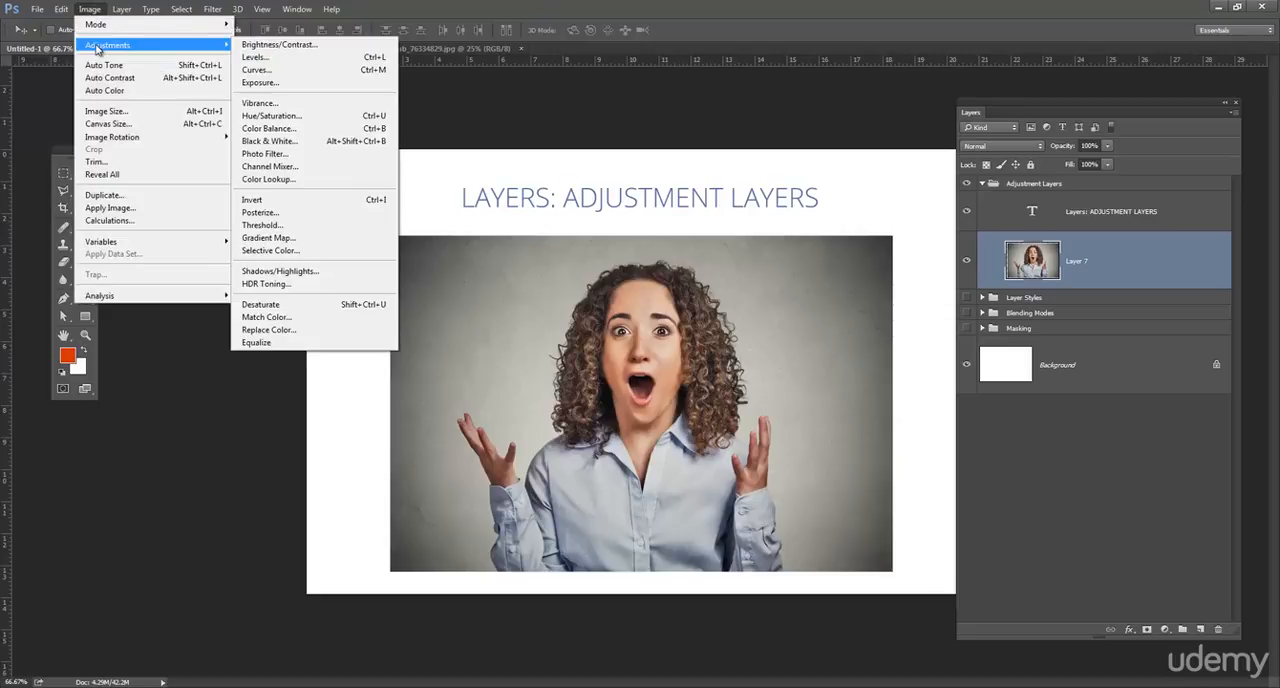
left_click(305, 116)
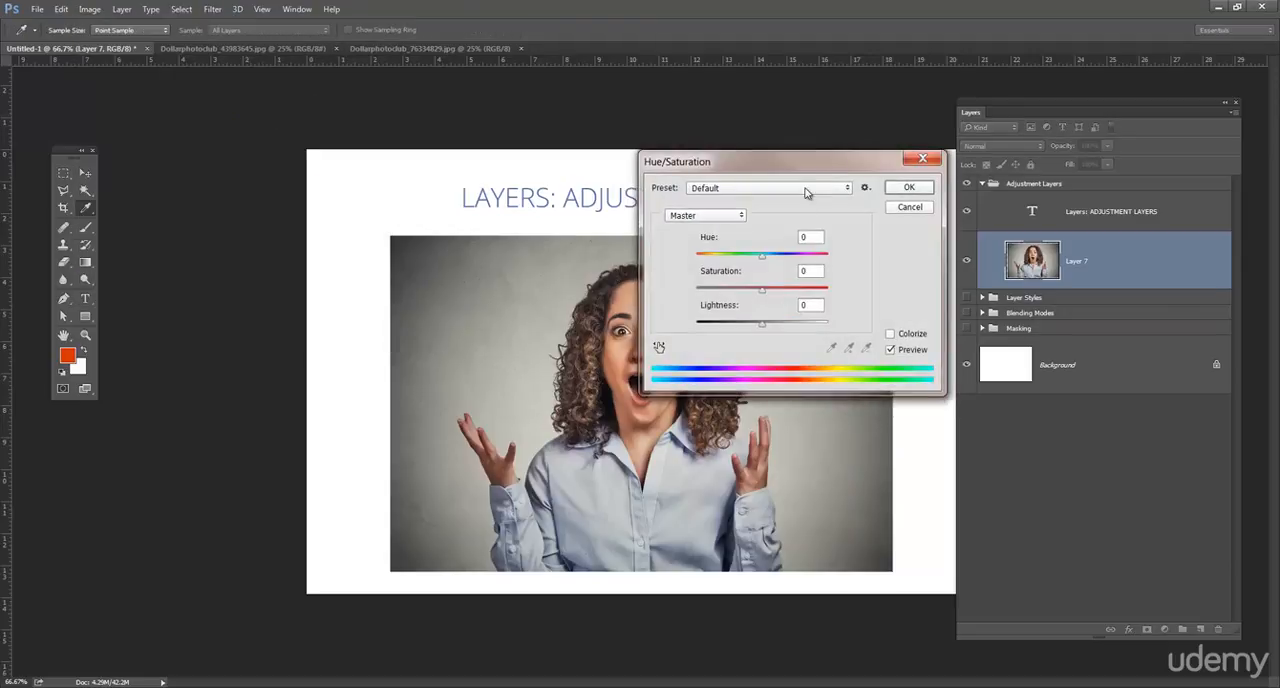
left_click_drag(758, 168, 281, 194)
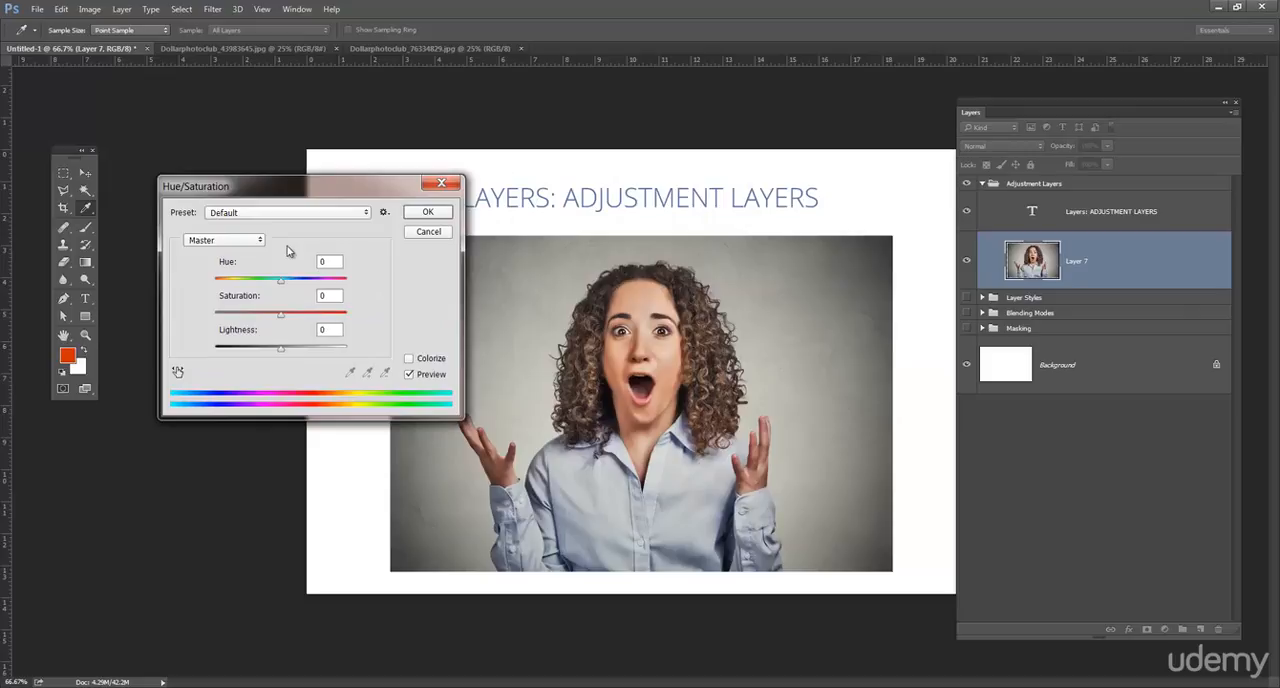
left_click_drag(285, 318, 265, 265)
left_click(253, 241)
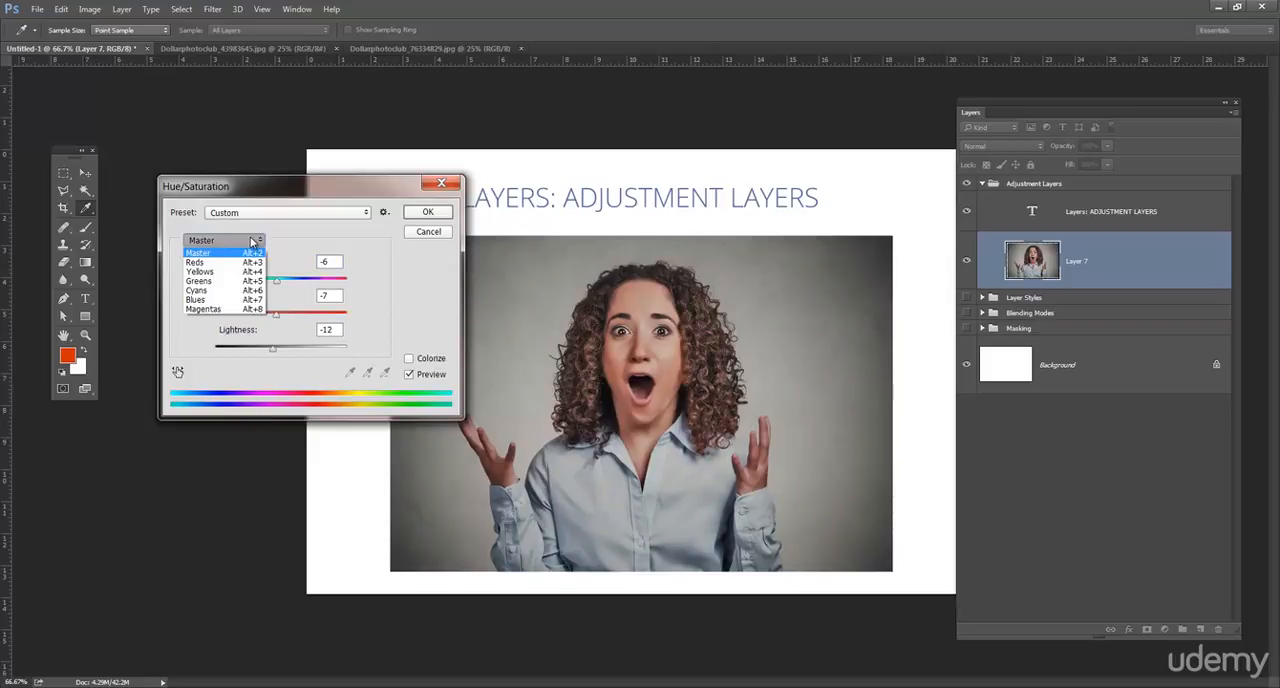
left_click(253, 241)
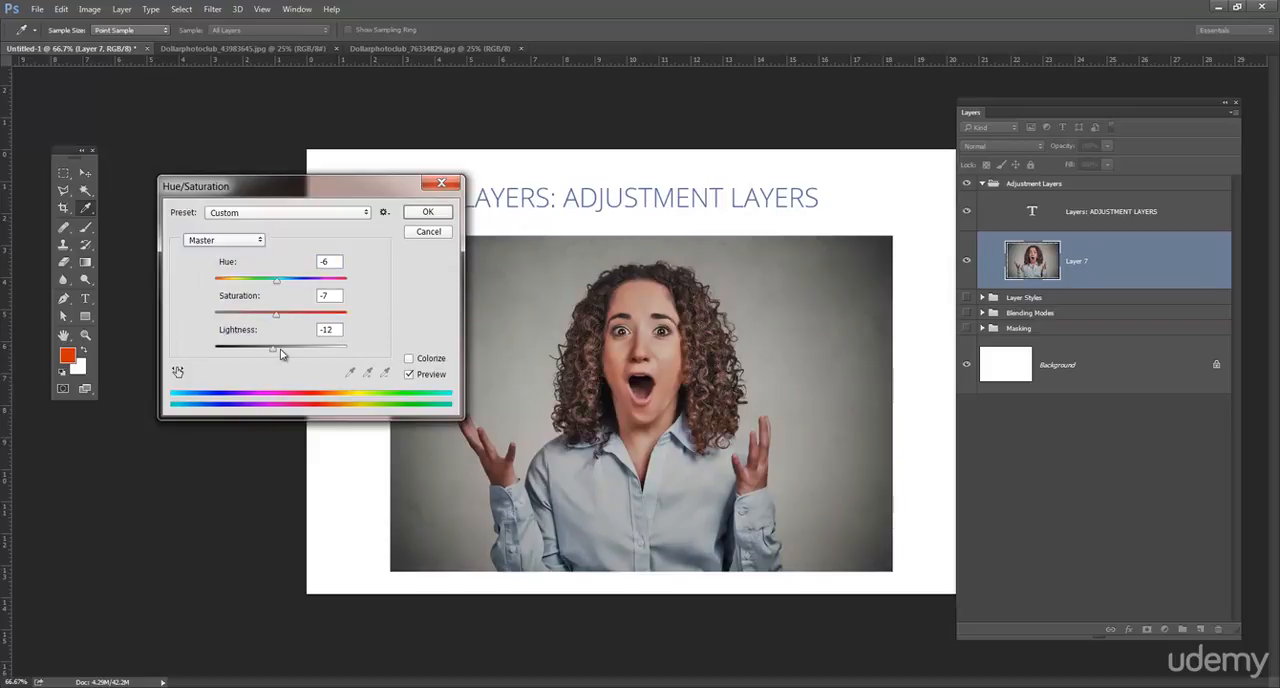
left_click_drag(276, 353, 284, 350)
- Try several Hue/Saturation presets on the photo, including Sepia and Old Style
left_click(306, 215)
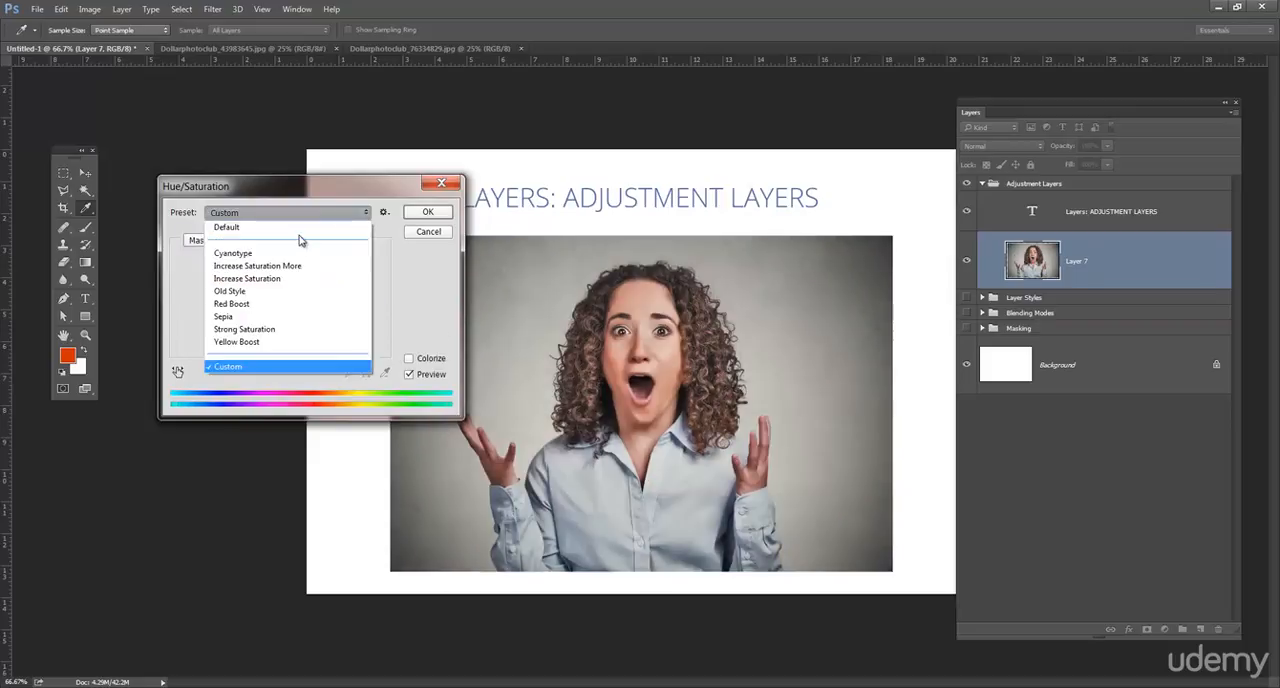
left_click(295, 265)
key("Down")
key("Down")
key("Down")
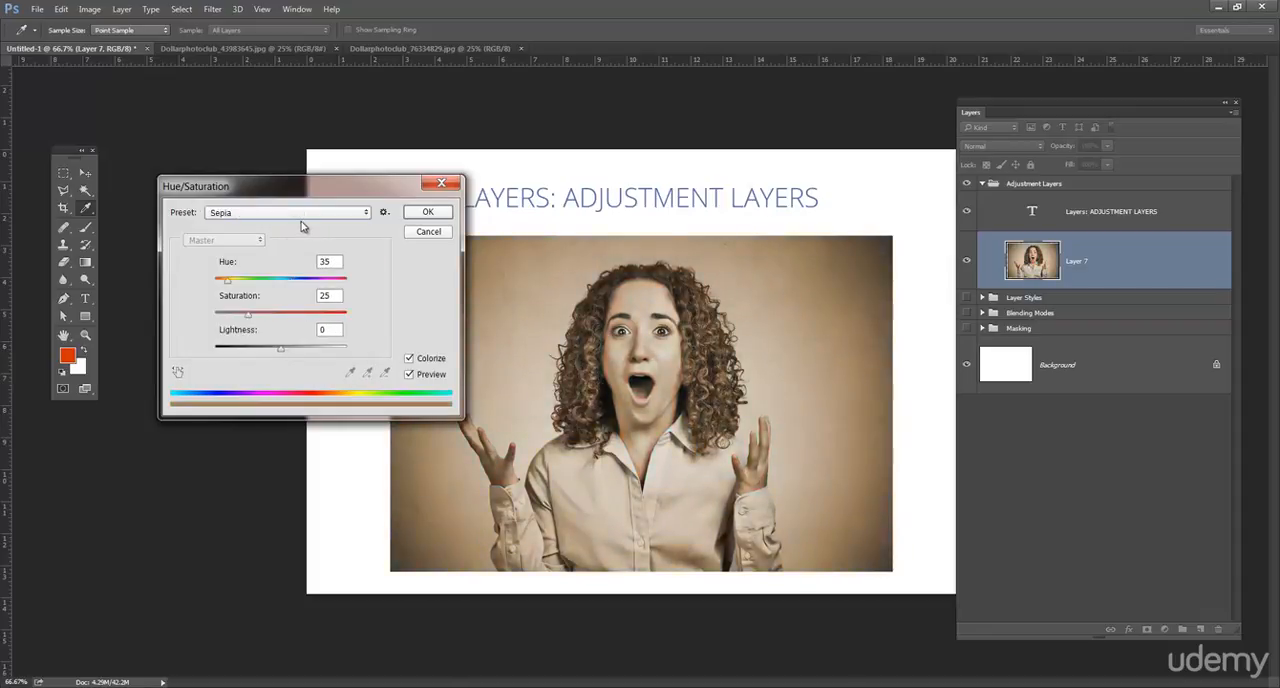
key("Down")
key("Down")
key("Up")
key("Up")
key("Up")
key("Down")
key("Down")
key("Down")
key("Up")
key("Up")
key("Up")
key("Up")
key("Up")
key("Down")
key("Down")
key("Down")
key("Up")
key("Up")
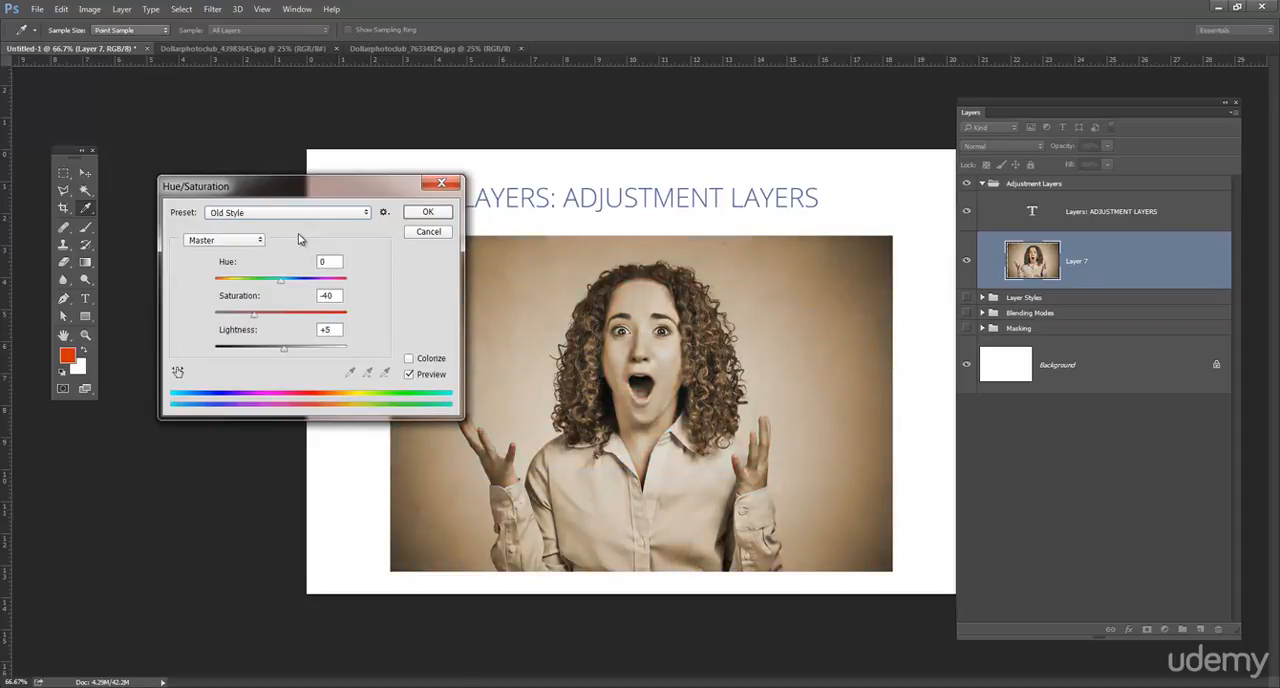
- Apply the adjustment to Layer 7 with hue +21 and saturation -25, and undo it
left_click_drag(254, 316, 289, 318)
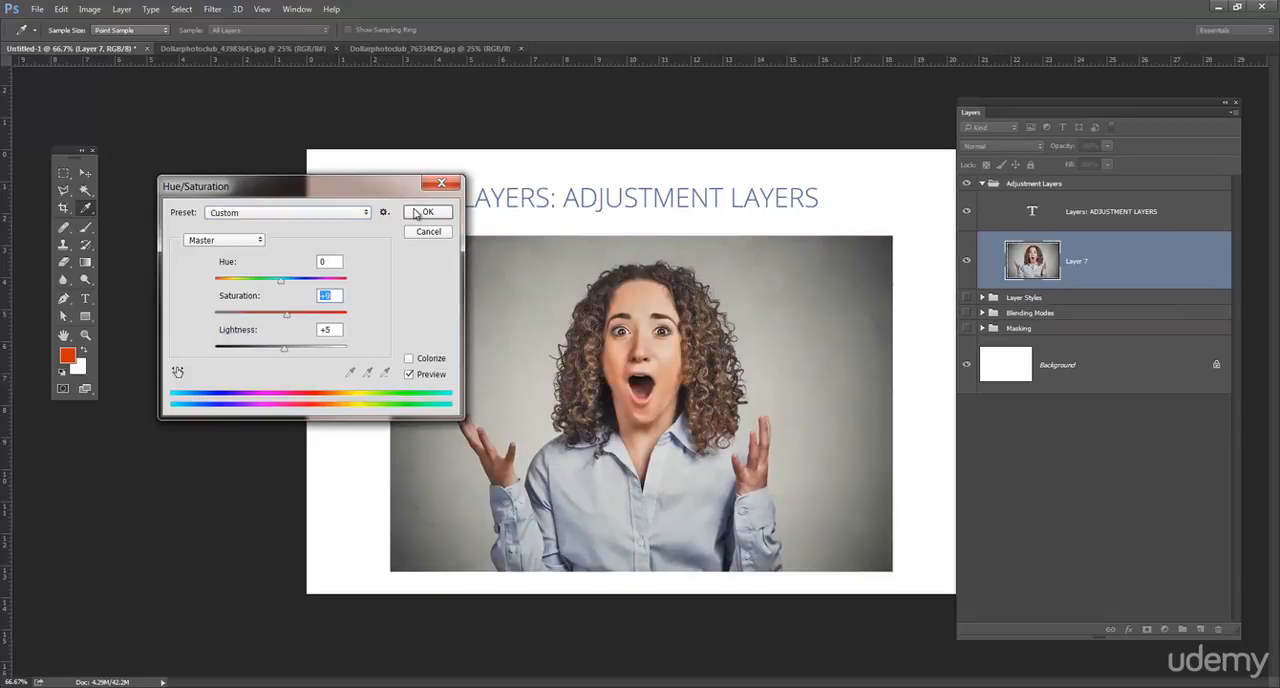
mouse_move(281, 283)
left_mouse_down()
mouse_move(266, 285)
mouse_move(294, 285)
left_mouse_up()
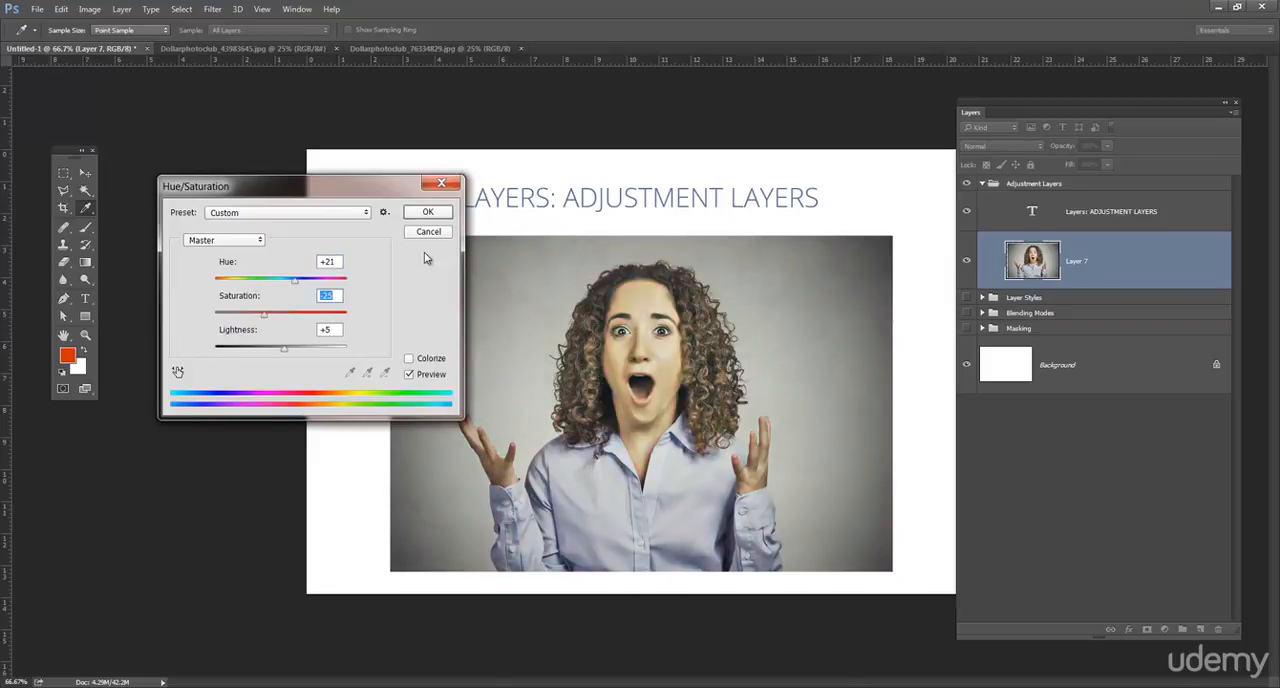
left_click(440, 213)
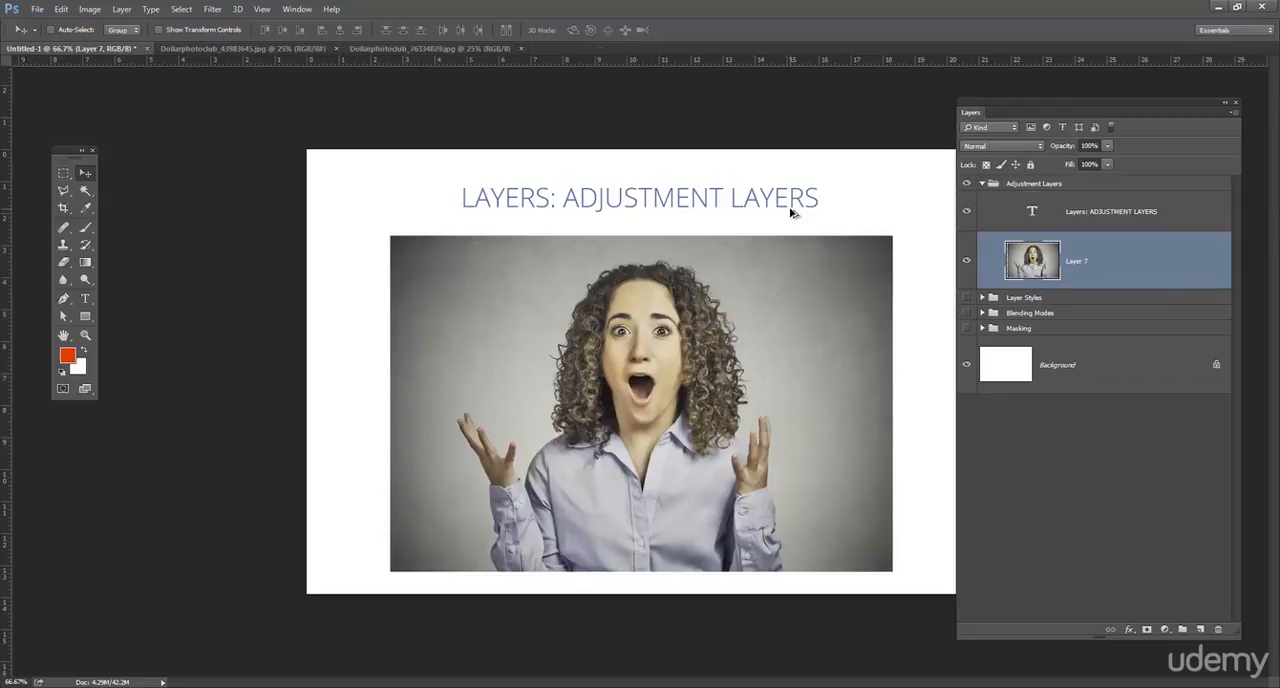
key("ctrl+alt+z")
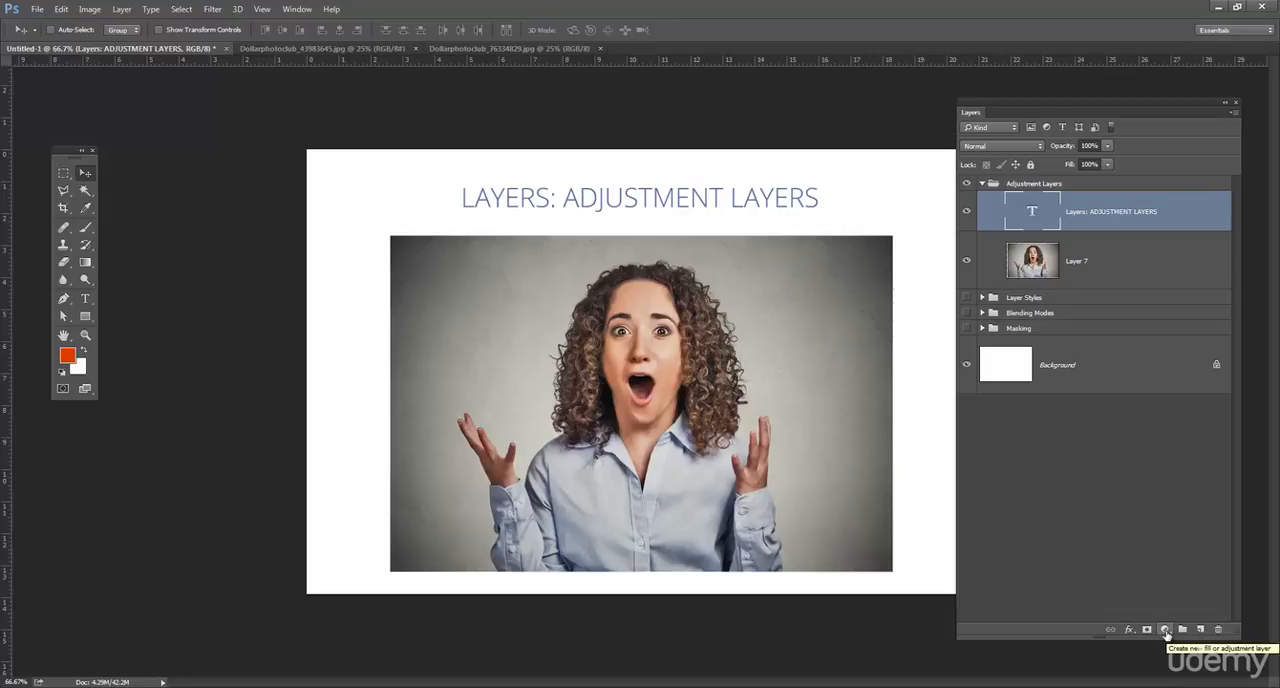
- Add a Hue/Saturation adjustment layer above the title text layer with hue +7, saturation +2 and lightness +7
left_click(1165, 630)
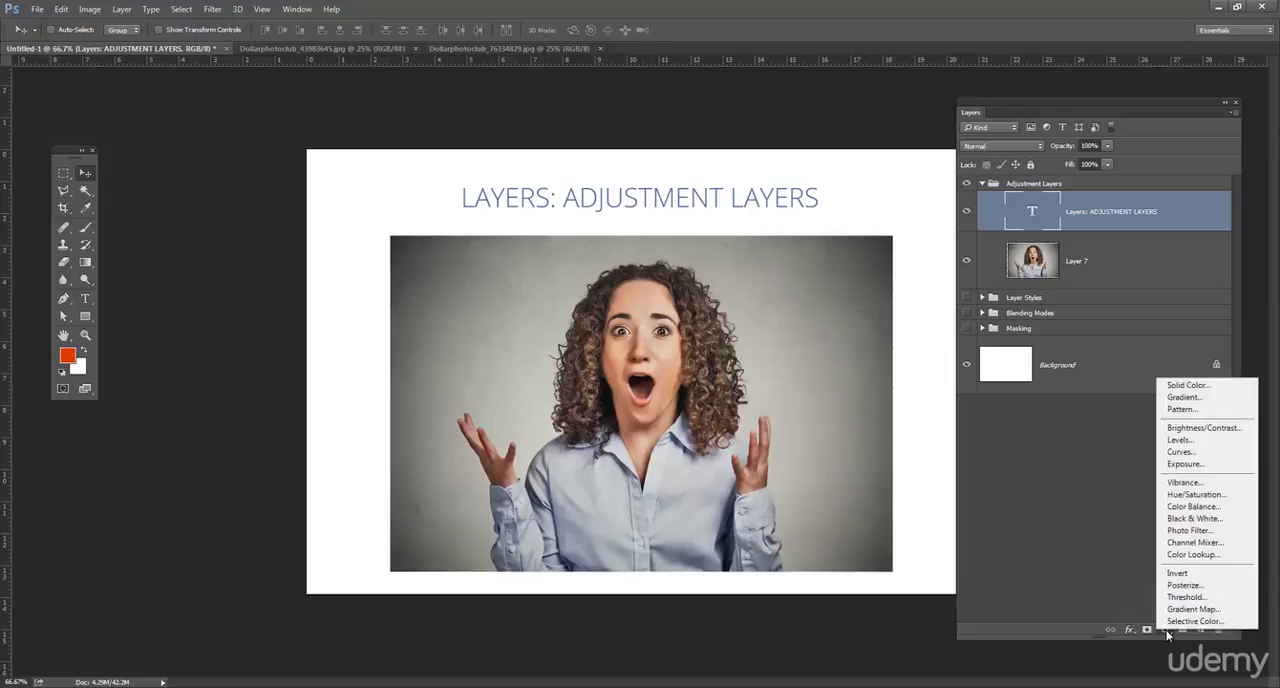
left_click(1214, 495)
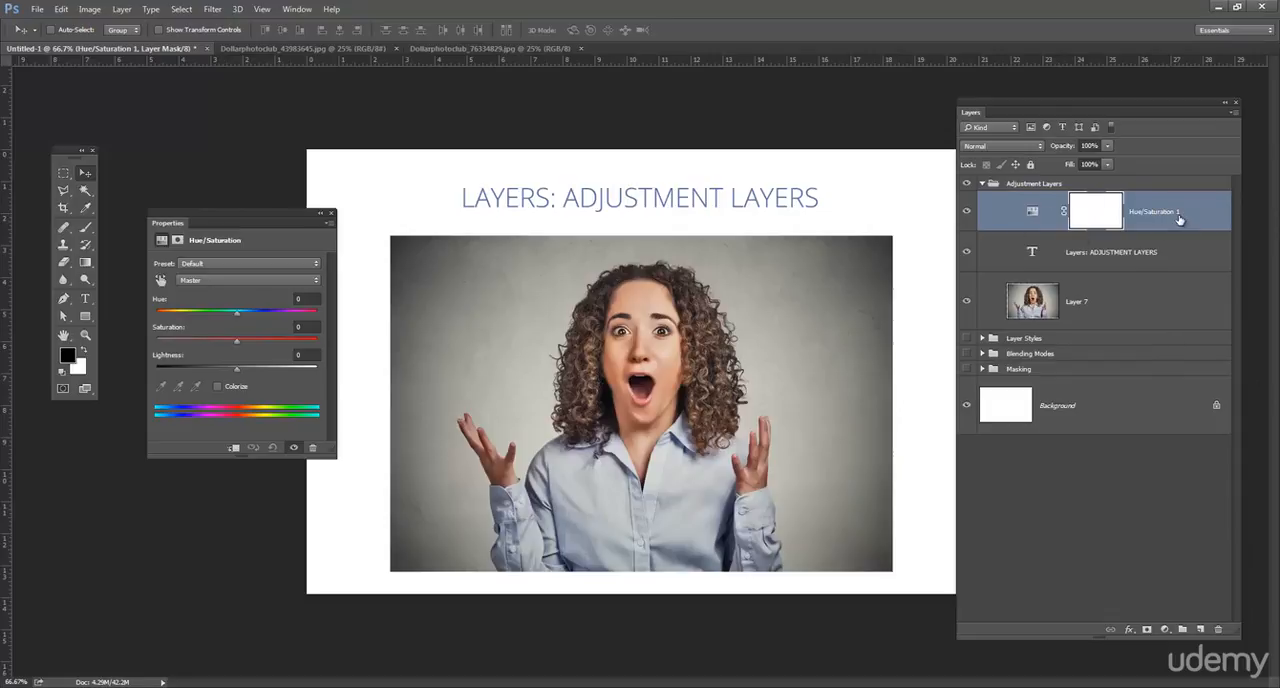
left_click_drag(273, 220, 298, 225)
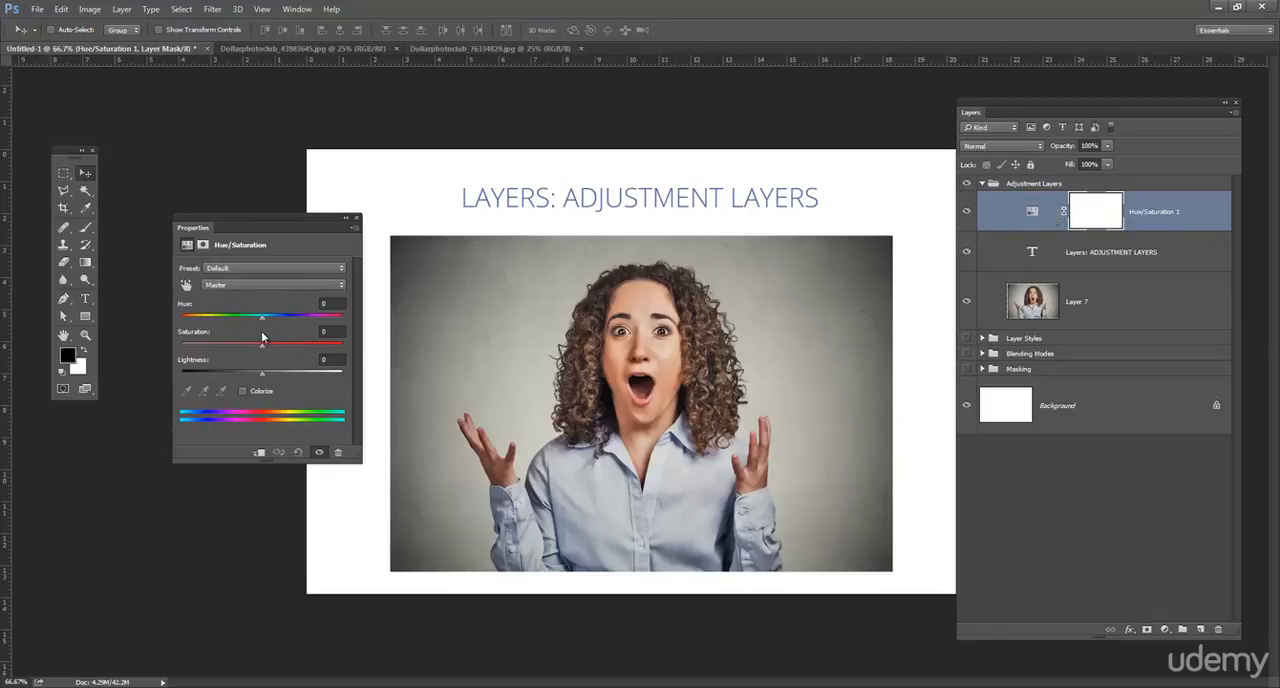
left_click_drag(261, 350, 266, 375)
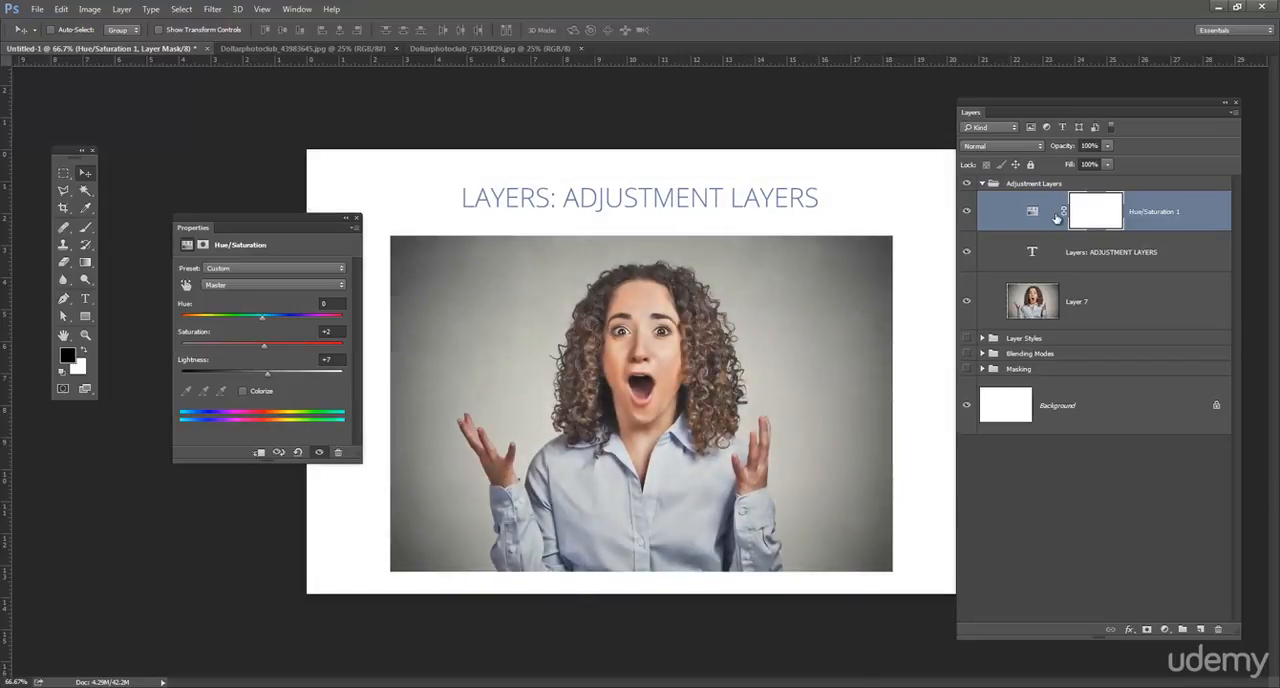
mouse_move(262, 320)
left_mouse_down()
mouse_move(236, 317)
mouse_move(297, 318)
mouse_move(212, 320)
mouse_move(266, 317)
left_mouse_up()
- Limit the Hue/Saturation mask to the photo by inverting it within Layer 7's outline, and inverting it across the whole canvas
left_click(1030, 305, "ctrl")
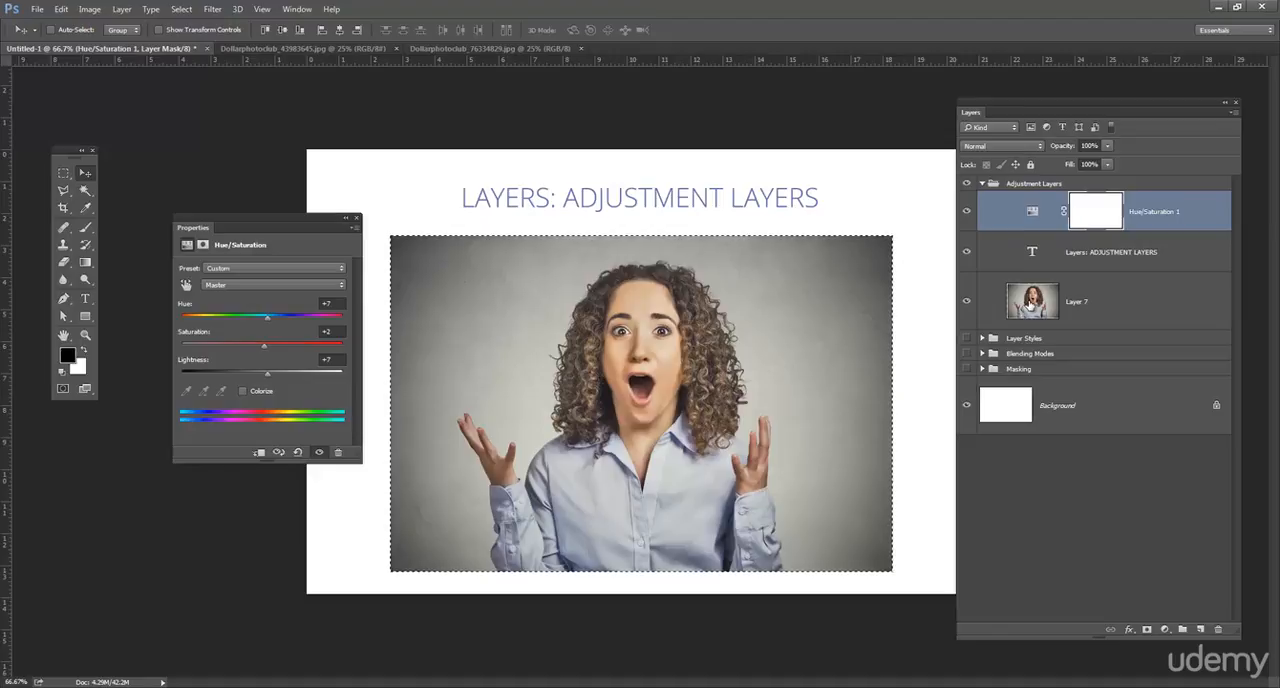
left_click(1096, 219)
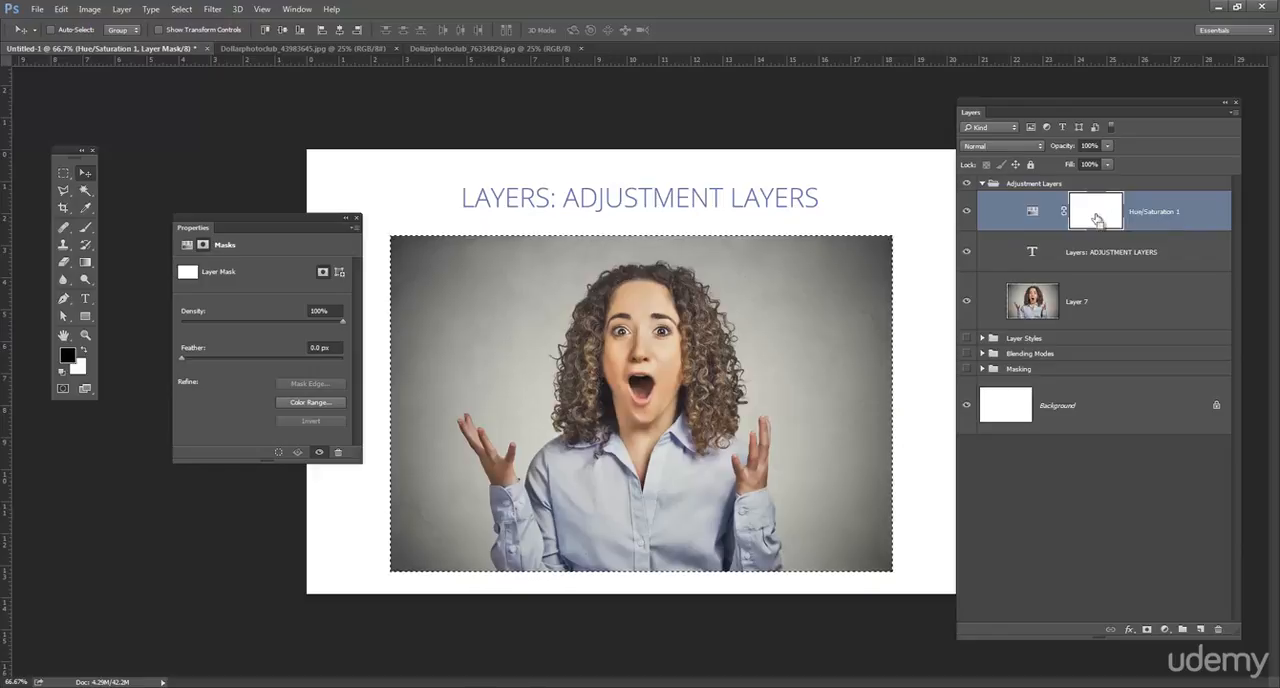
key("ctrl+i")
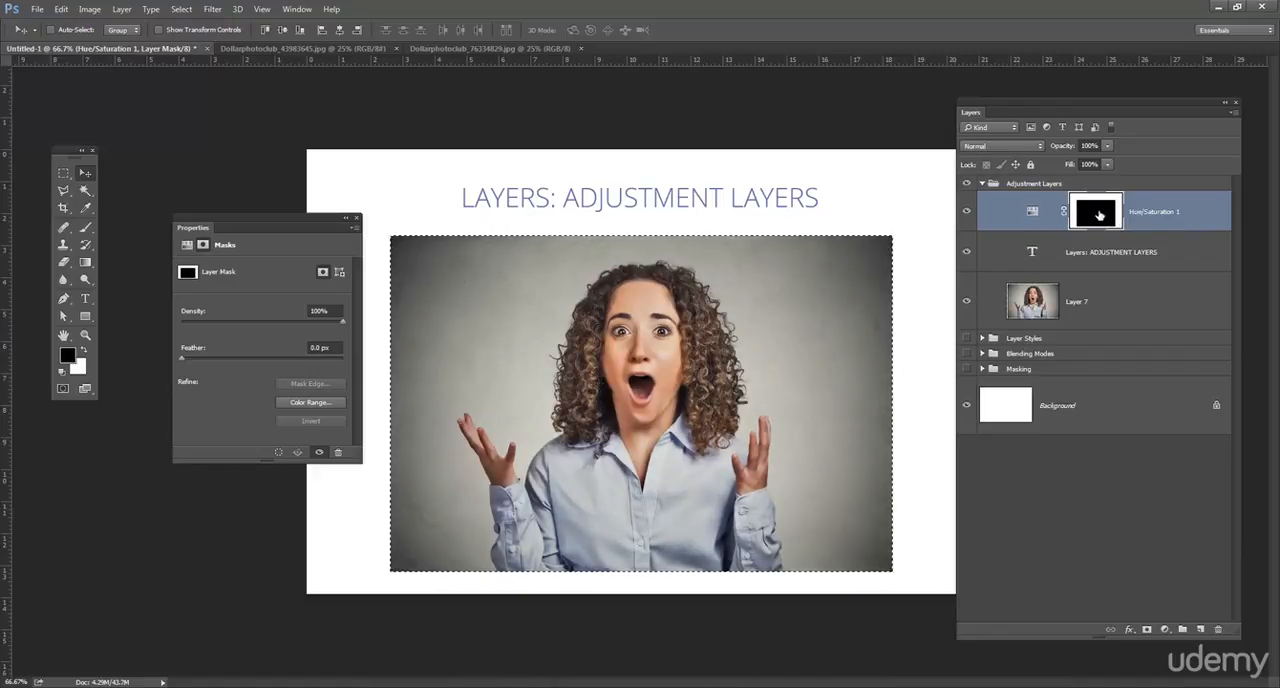
key("ctrl+i")
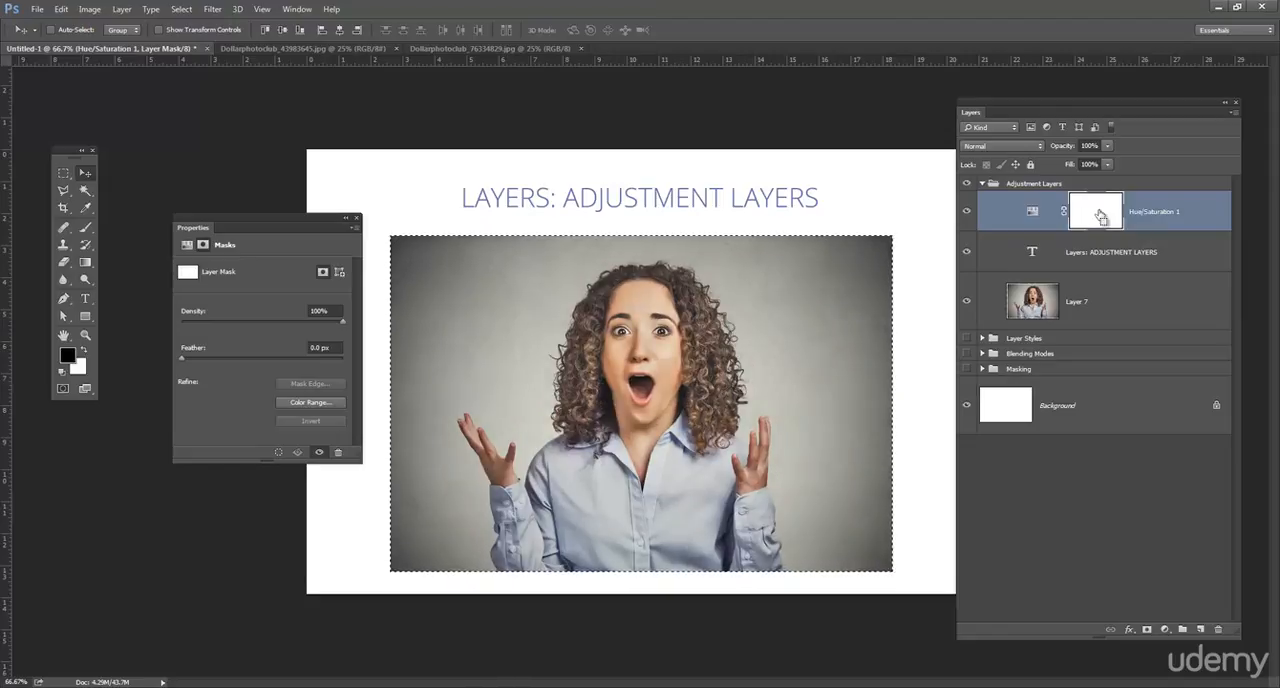
key("ctrl+i")
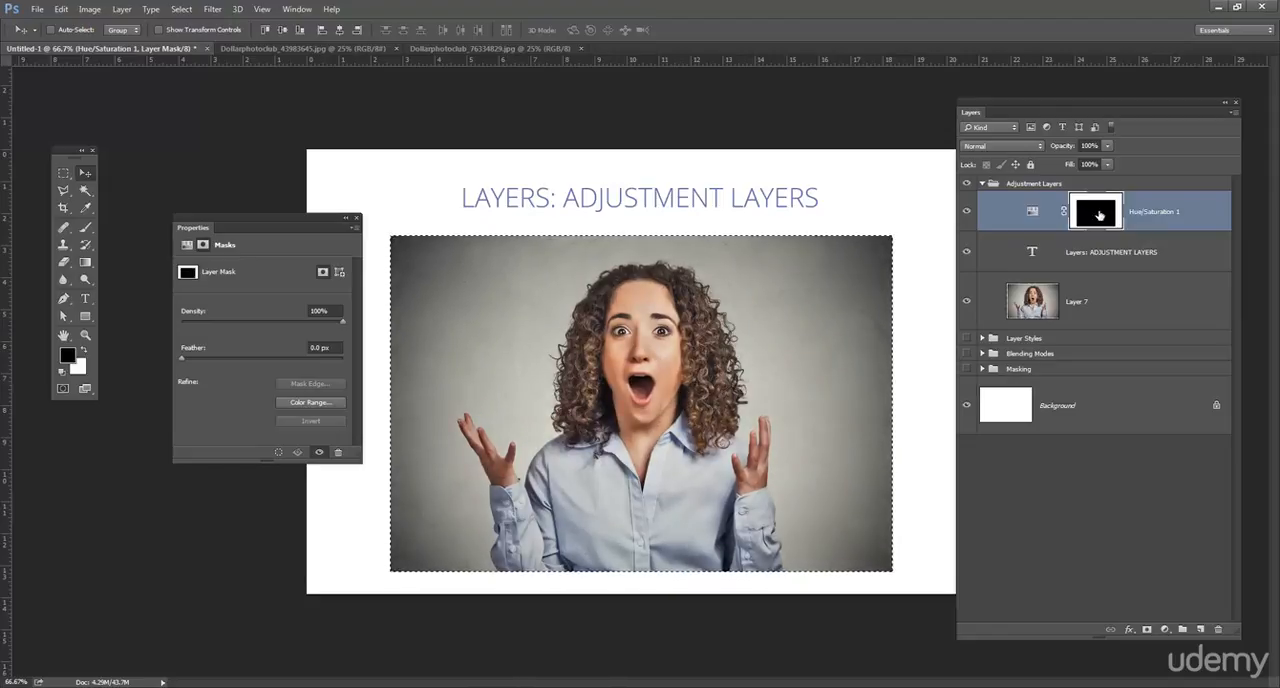
key("ctrl+a")
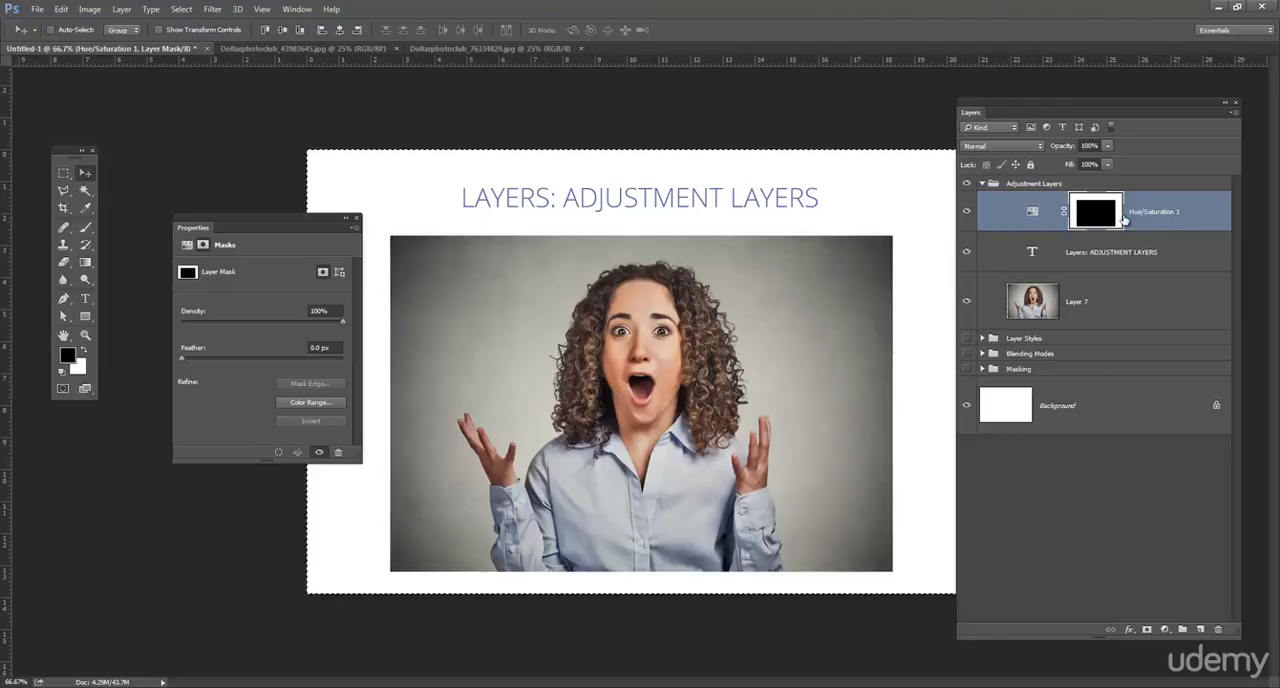
key("ctrl+i")
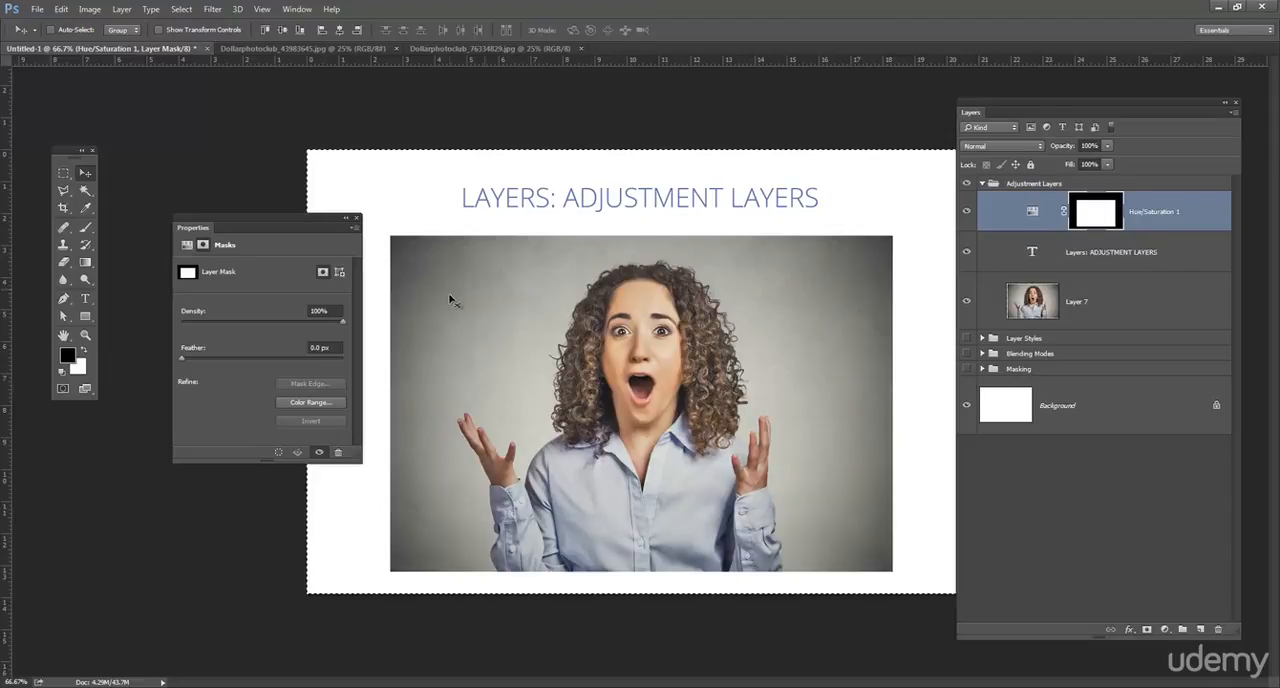
- Set the adjustment layer's hue to -21 and try lower opacities, returning the opacity to 100%
left_click(1030, 211)
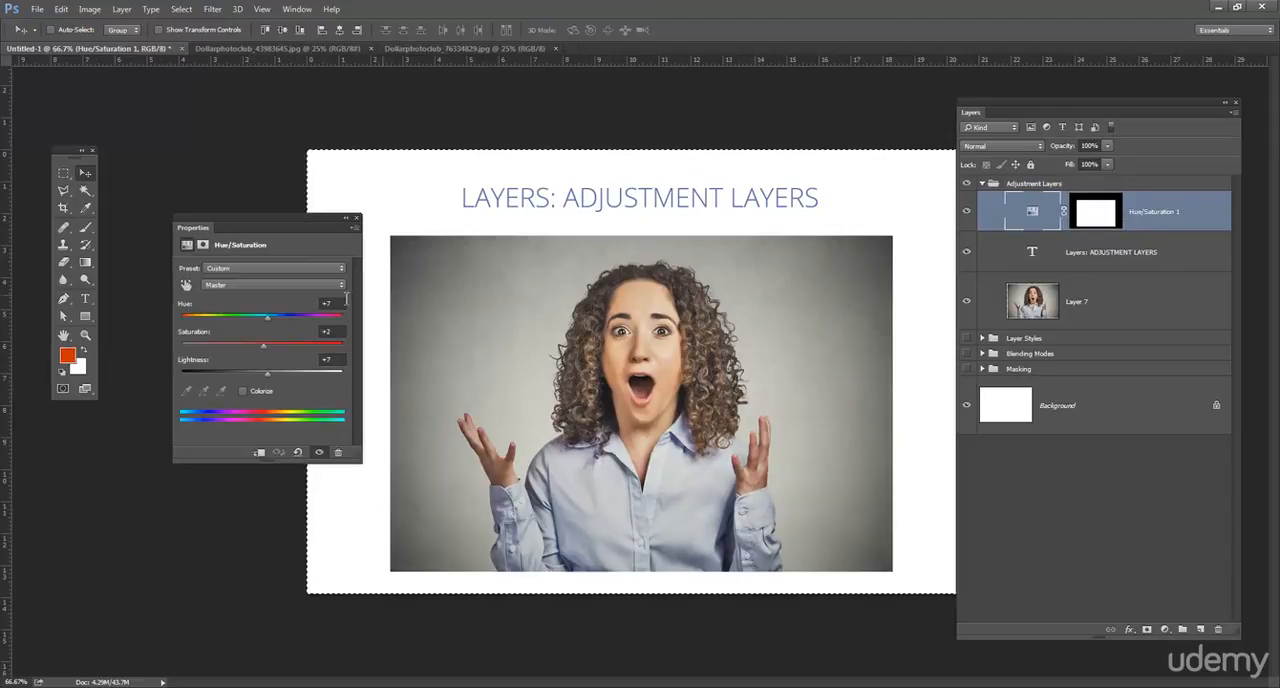
mouse_move(267, 317)
left_mouse_down()
mouse_move(307, 317)
mouse_move(188, 317)
mouse_move(292, 317)
mouse_move(247, 317)
left_mouse_up()
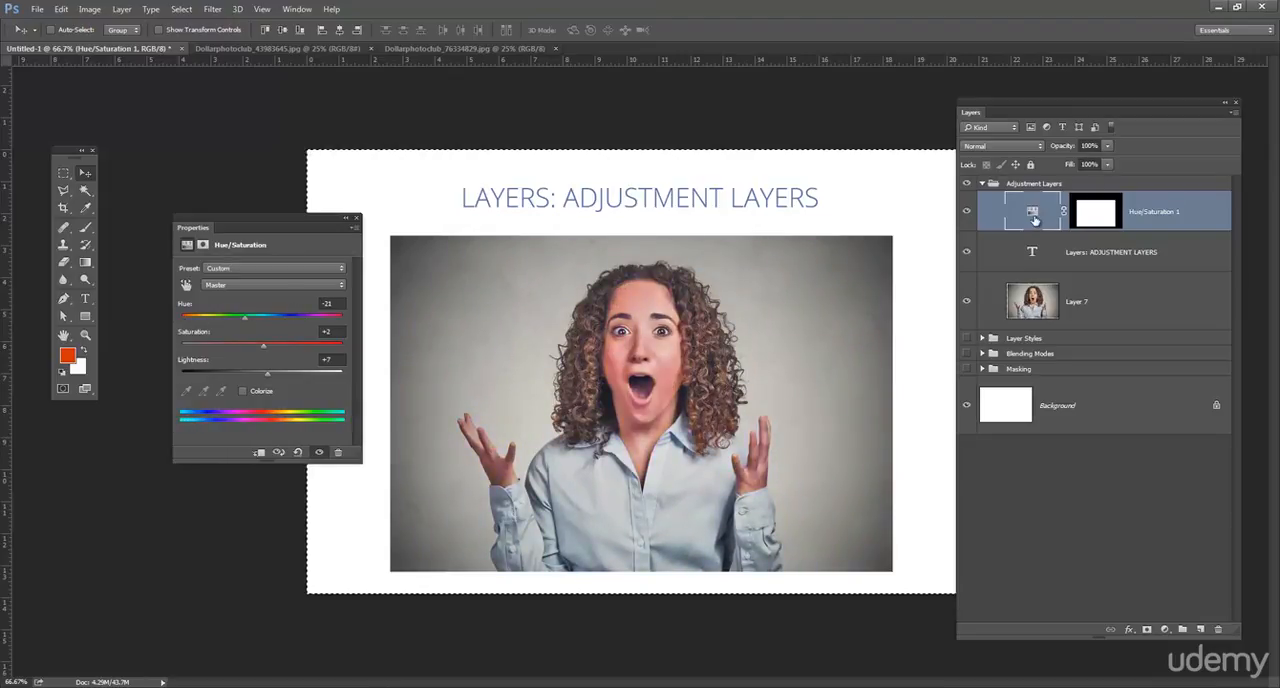
left_click(1107, 146)
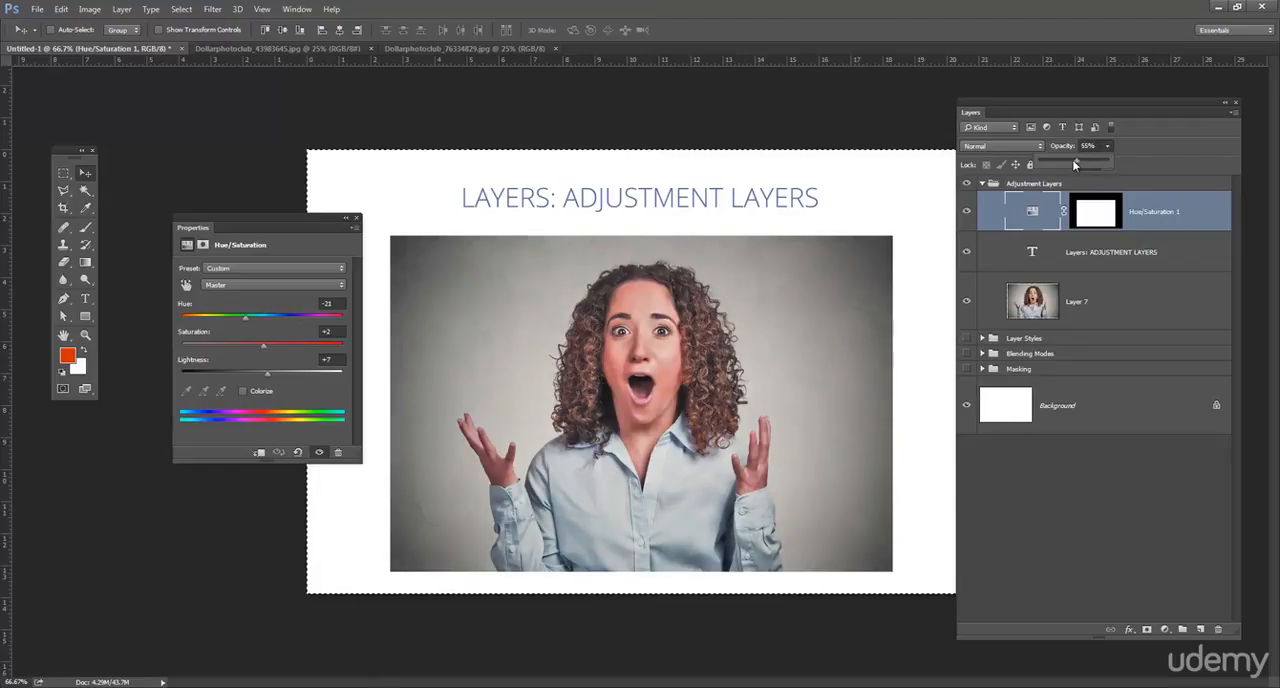
left_click_drag(1057, 160, 1118, 153)
- Try blending modes such as Multiply, Soft Light and Lighter Color on the Hue/Saturation layer, and return it to Normal
left_click(1000, 146)
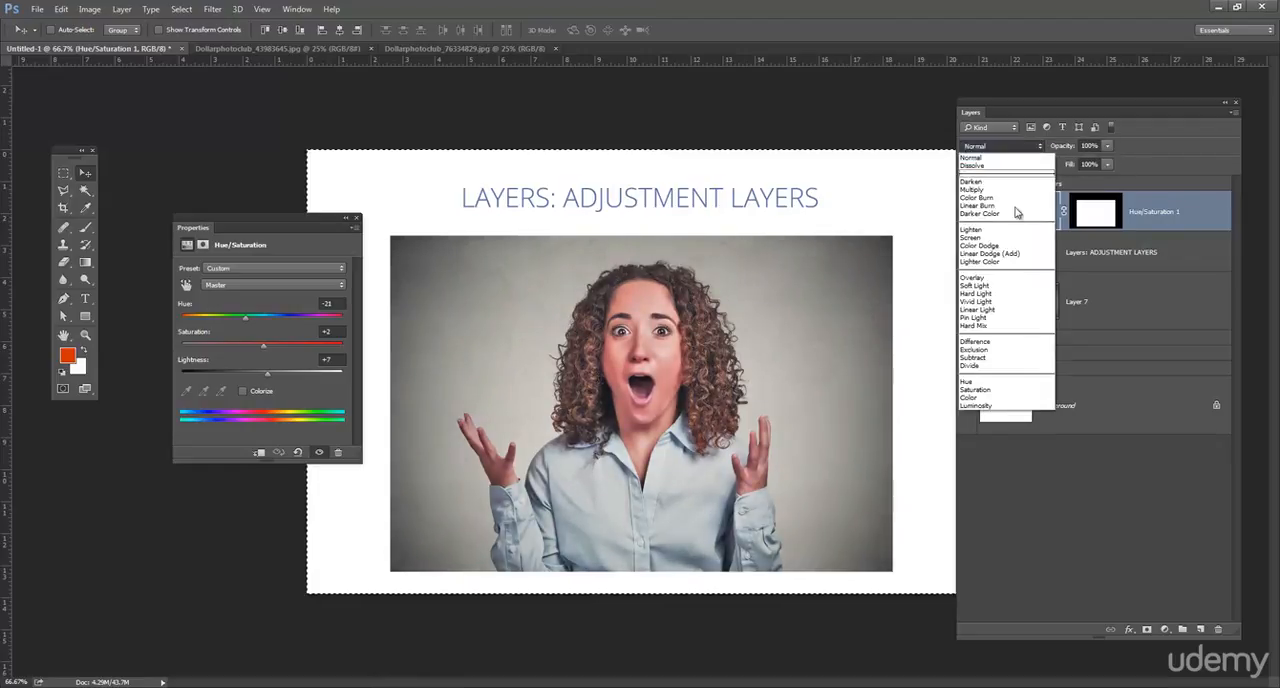
left_click(1008, 189)
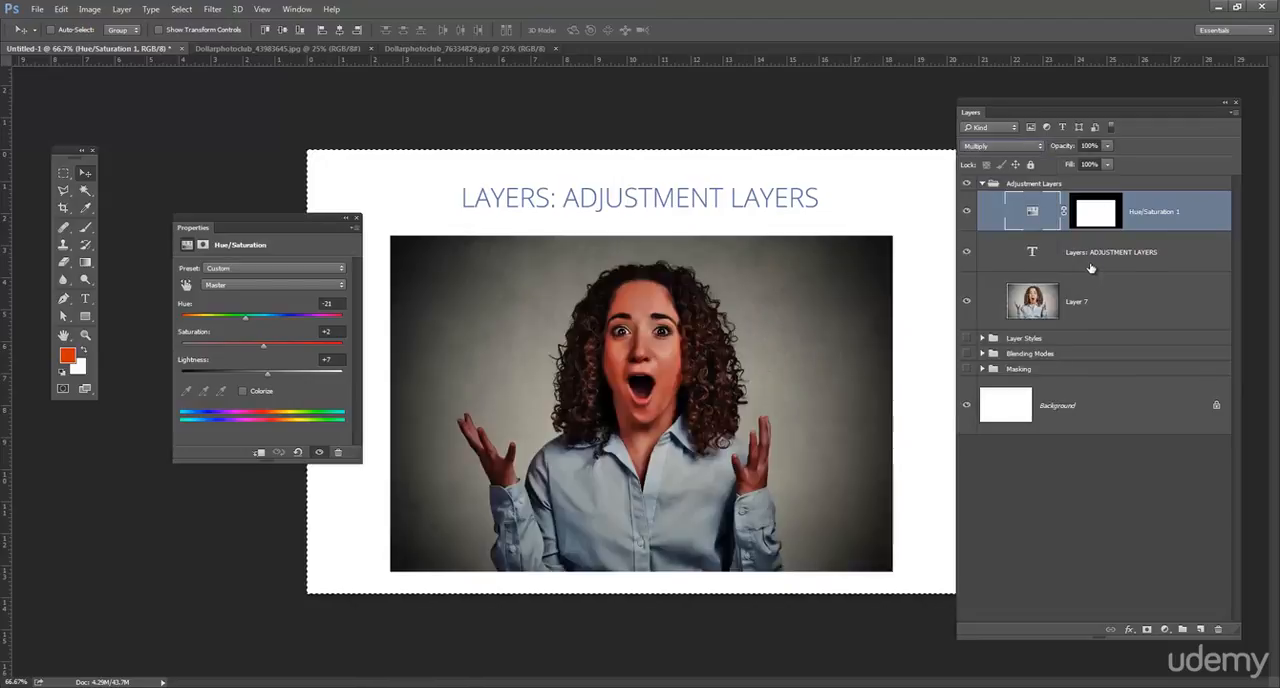
left_click(1005, 146)
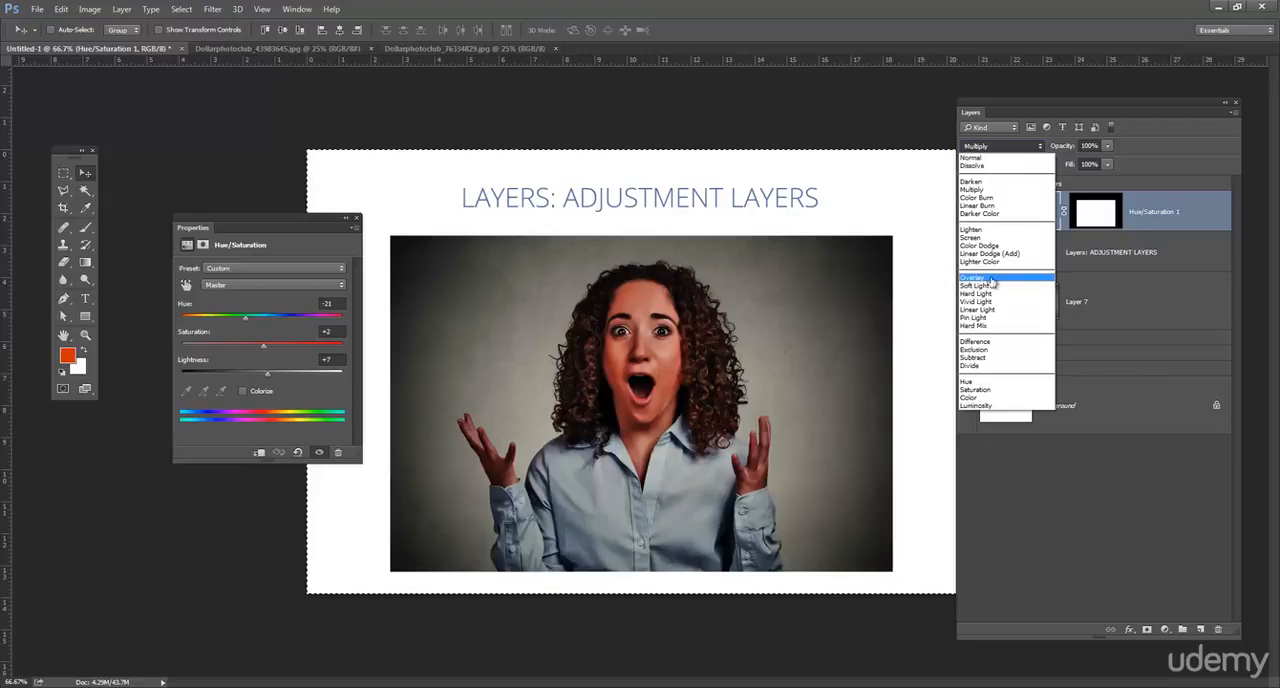
left_click(991, 280)
scroll(1005, 142, "down", 2)
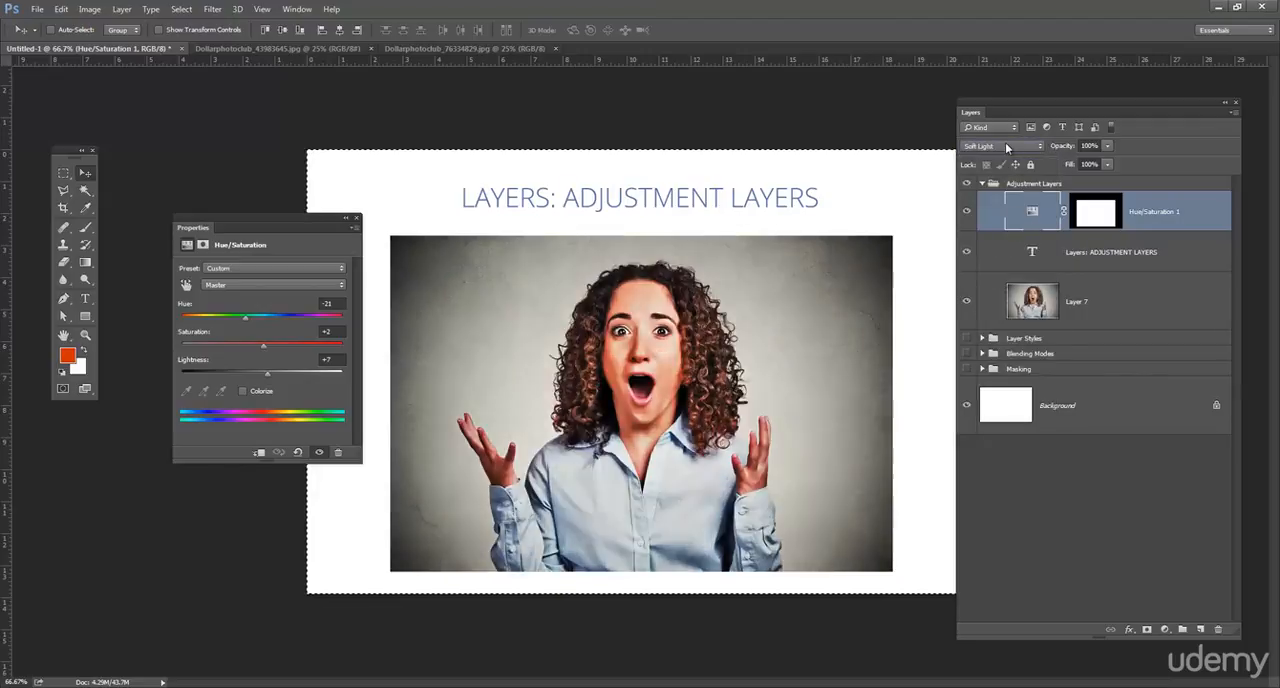
scroll(1005, 142, "up", 9)
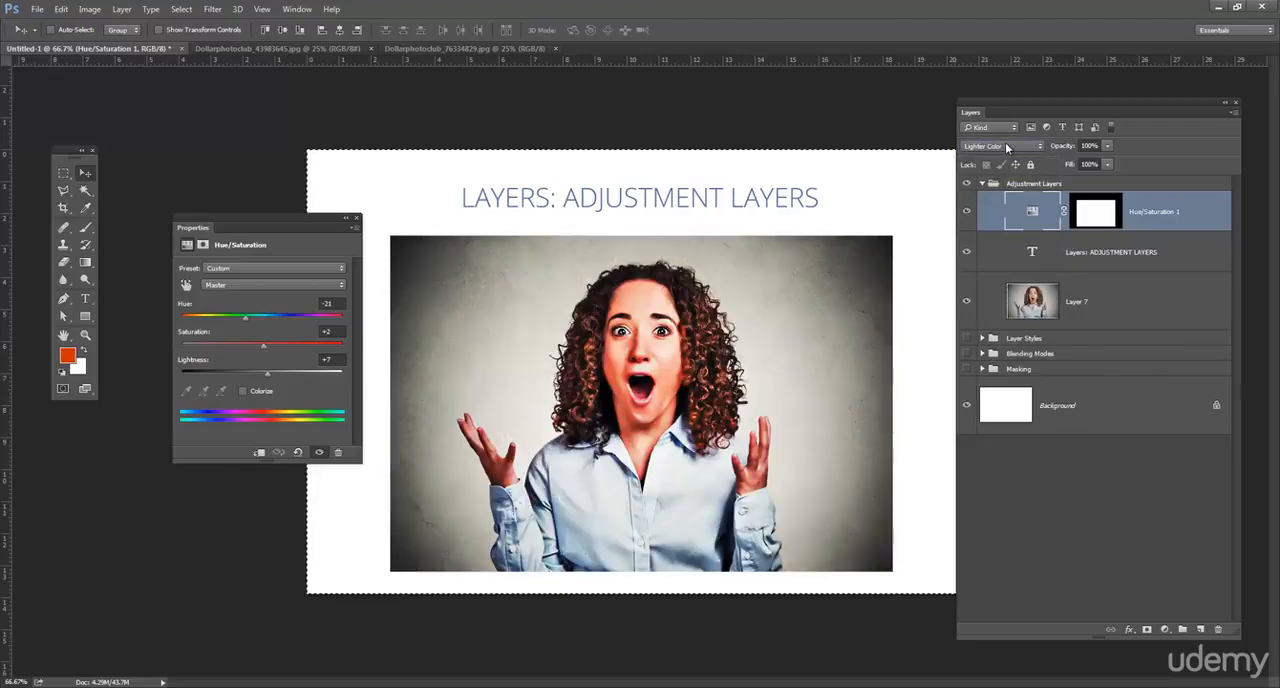
scroll(1005, 142, "up", 5)
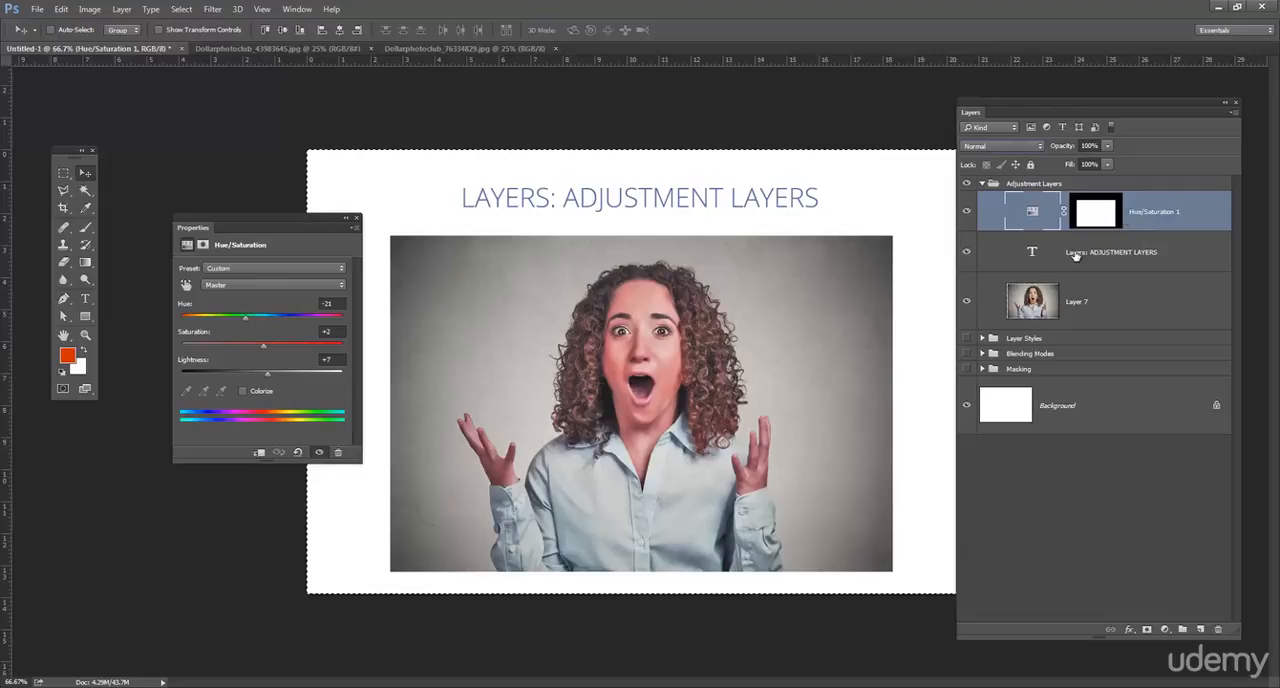
- Delete the Hue/Saturation adjustment layer and clear the canvas selection
left_click_drag(1160, 212, 1218, 629)
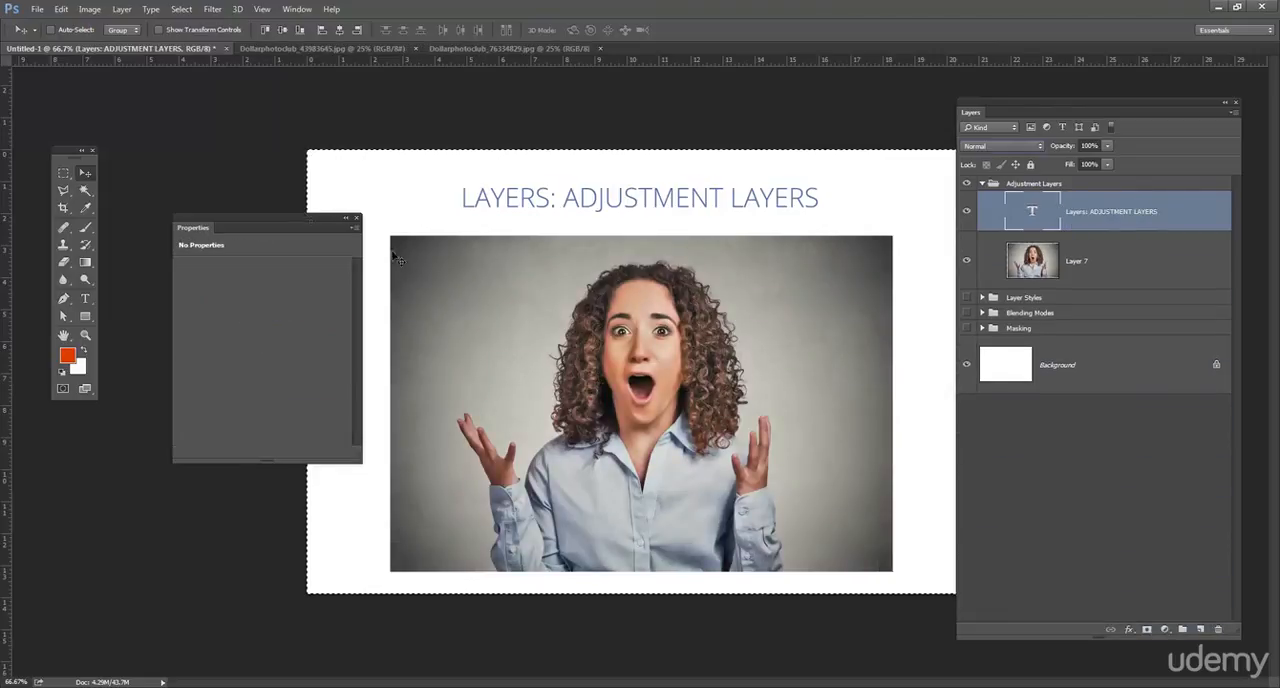
left_click_drag(277, 214, 244, 208)
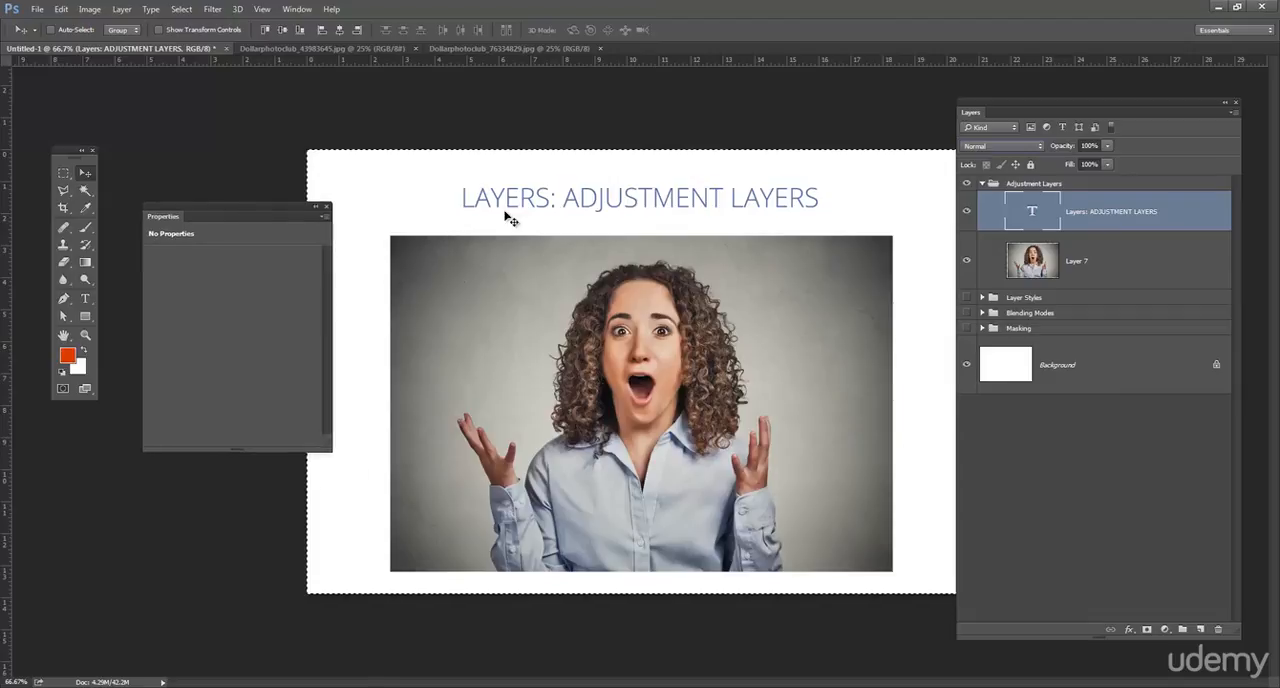
key("ctrl+d")
- Add a Curves adjustment layer above the title text layer and enlarge its settings for editing
left_click(1165, 630)
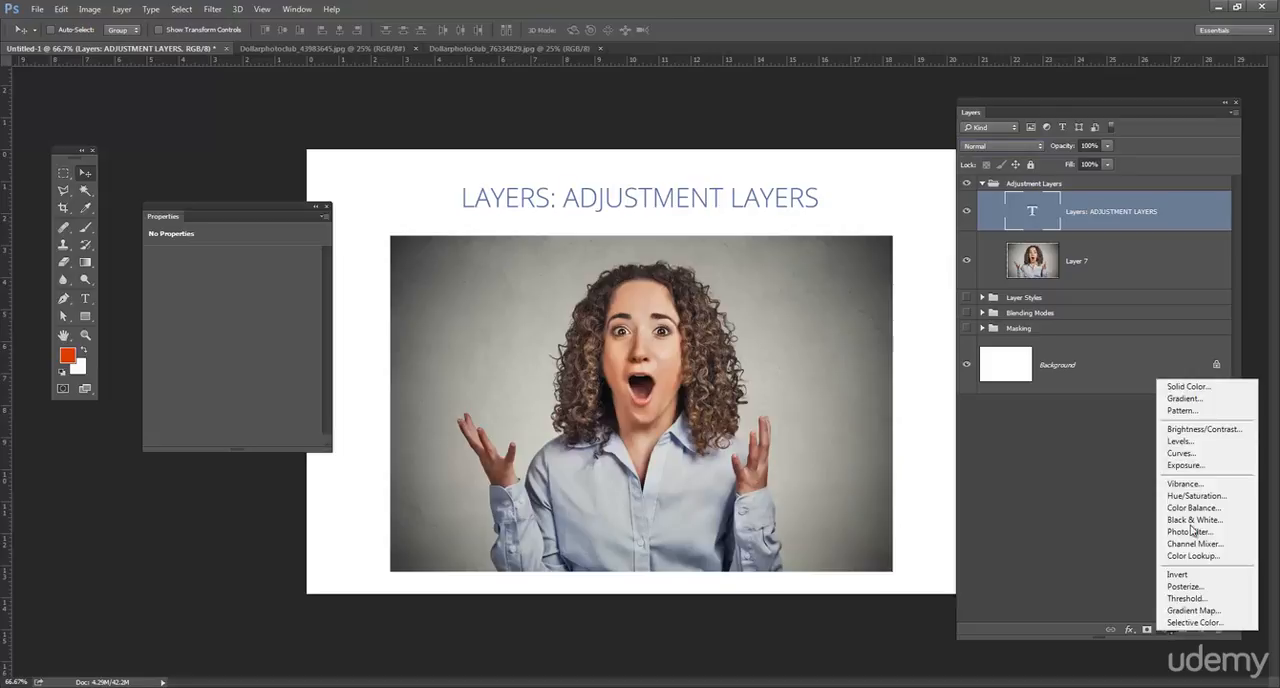
left_click(1197, 456)
left_click_drag(268, 211, 266, 170)
left_click_drag(321, 413, 361, 467)
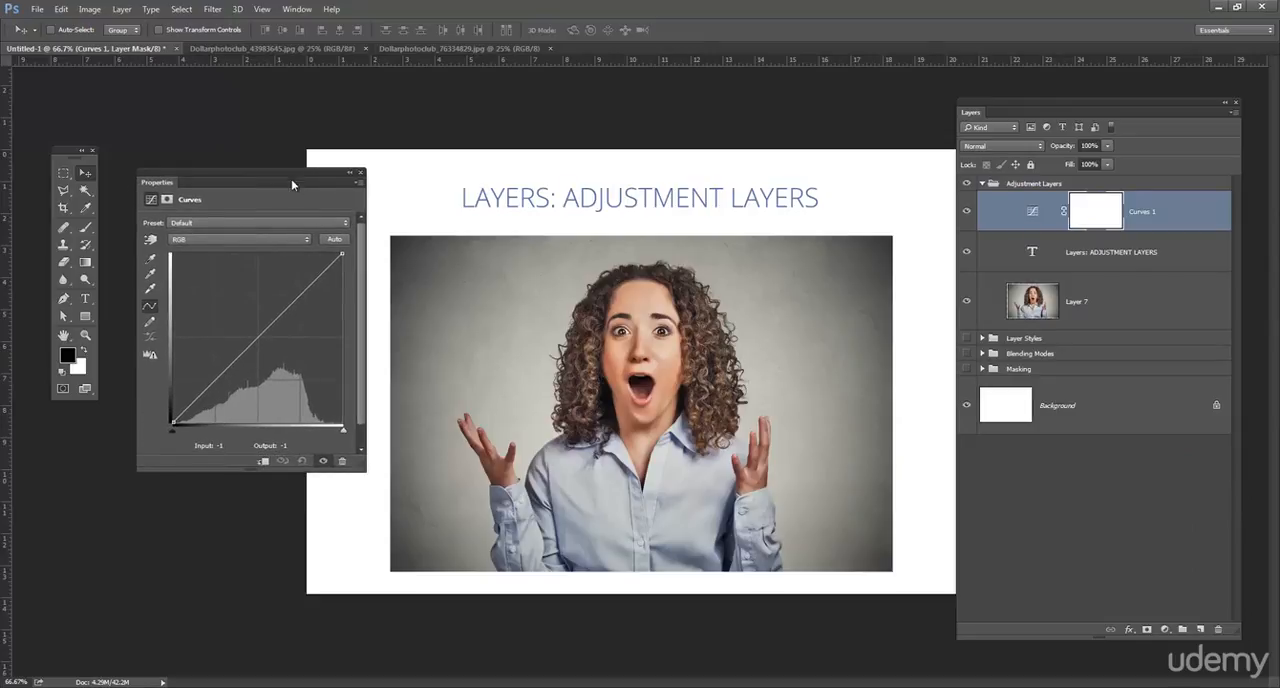
left_click_drag(293, 179, 298, 178)
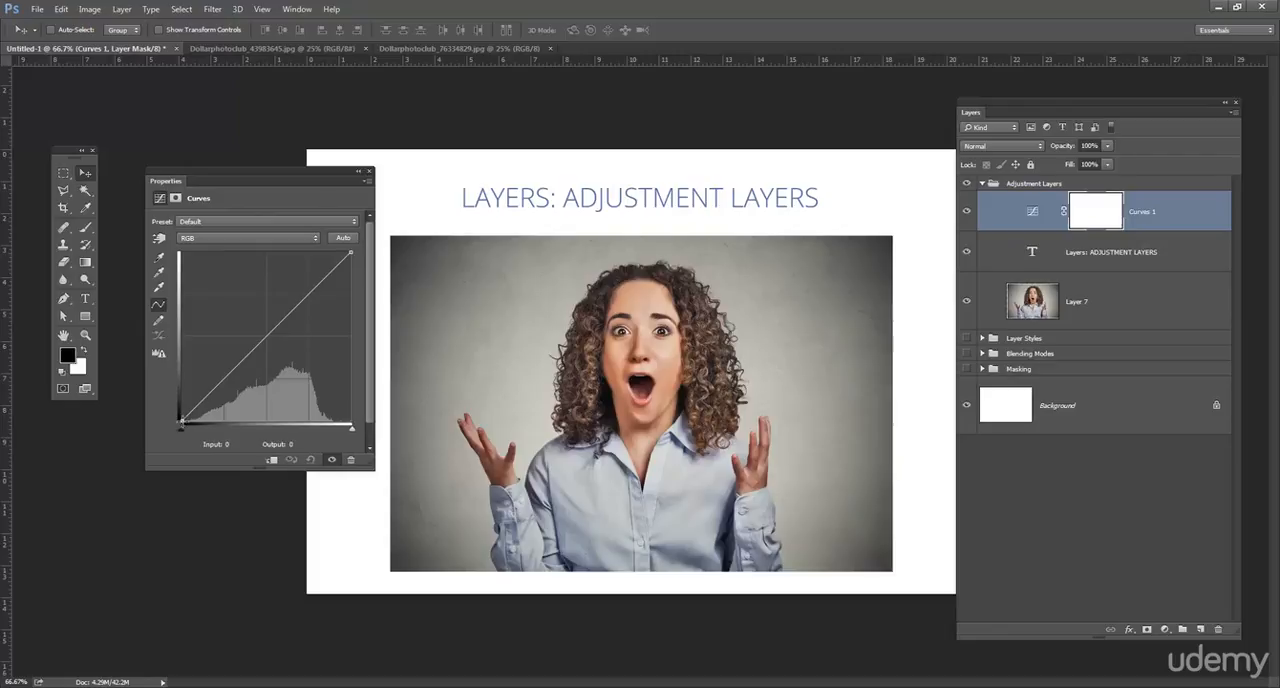
- Bend the RGB curve into an S with a lowered shadow point and a highlight point at input 160, output 176
mouse_move(181, 421)
left_mouse_down()
mouse_move(170, 377)
mouse_move(163, 428)
mouse_move(229, 434)
mouse_move(179, 432)
left_mouse_up()
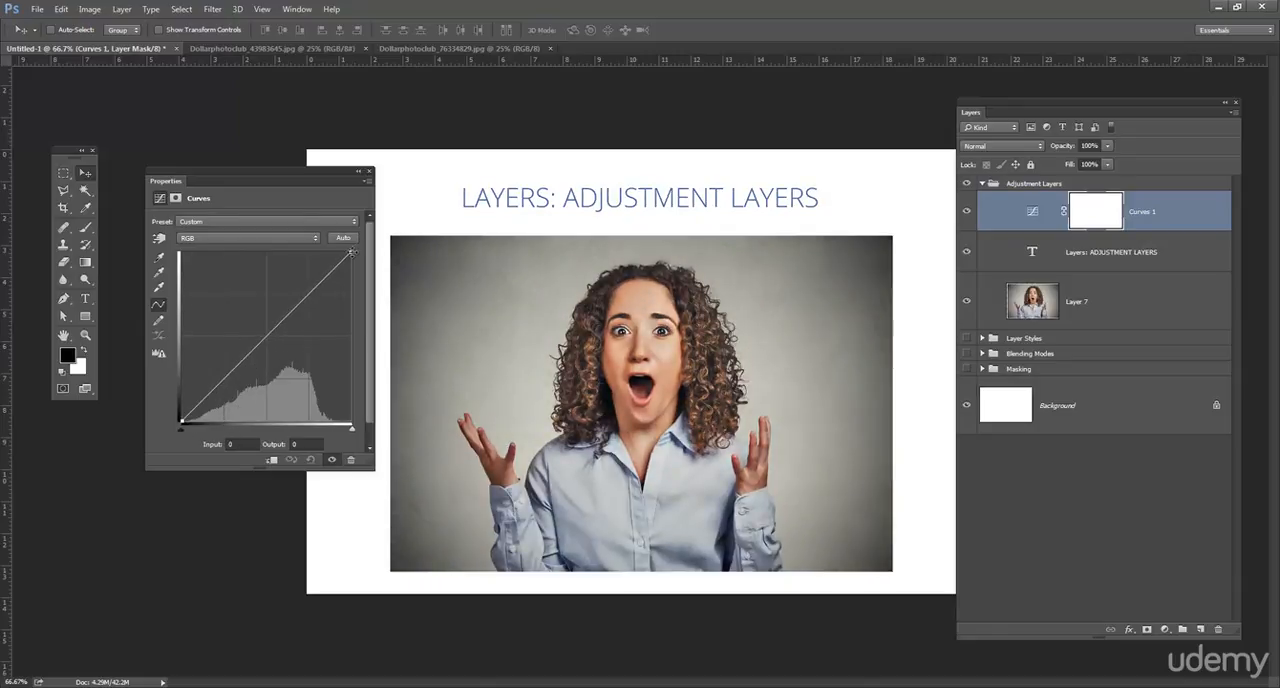
mouse_move(350, 253)
left_mouse_down()
mouse_move(350, 345)
mouse_move(330, 254)
mouse_move(273, 253)
mouse_move(318, 242)
mouse_move(366, 252)
left_mouse_up()
left_click_drag(212, 390, 221, 395)
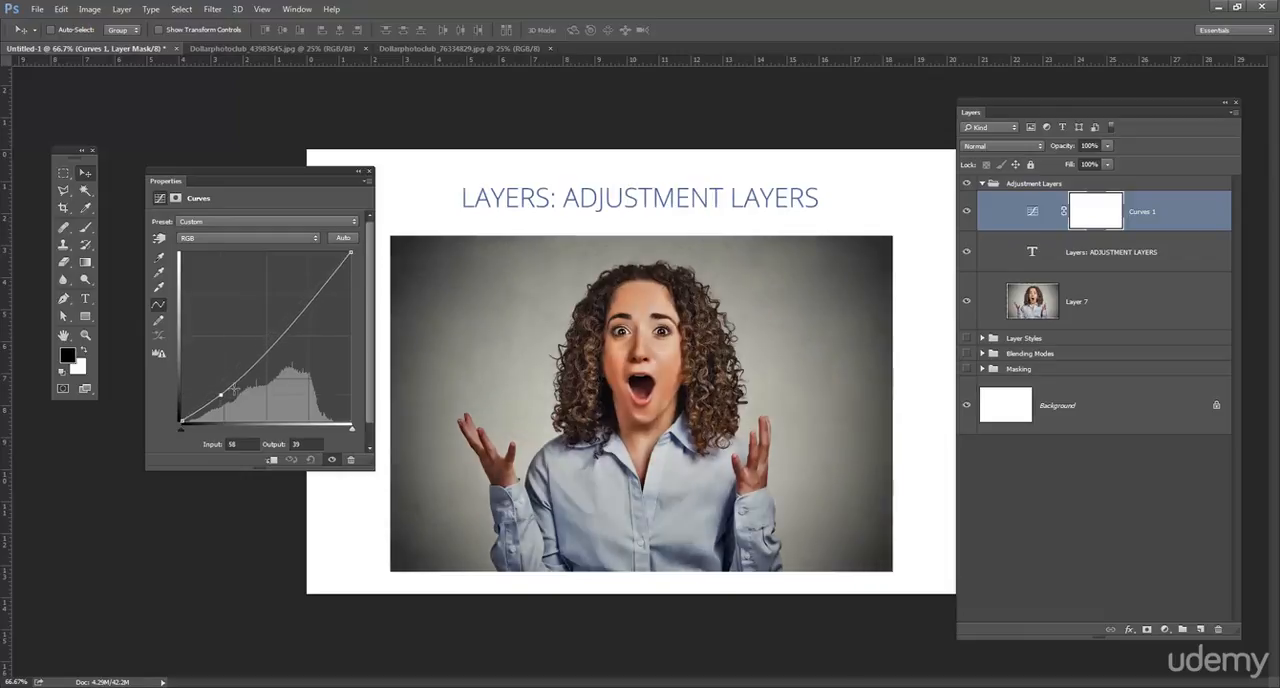
mouse_move(294, 325)
left_mouse_down()
mouse_move(278, 304)
mouse_move(290, 305)
left_mouse_up()
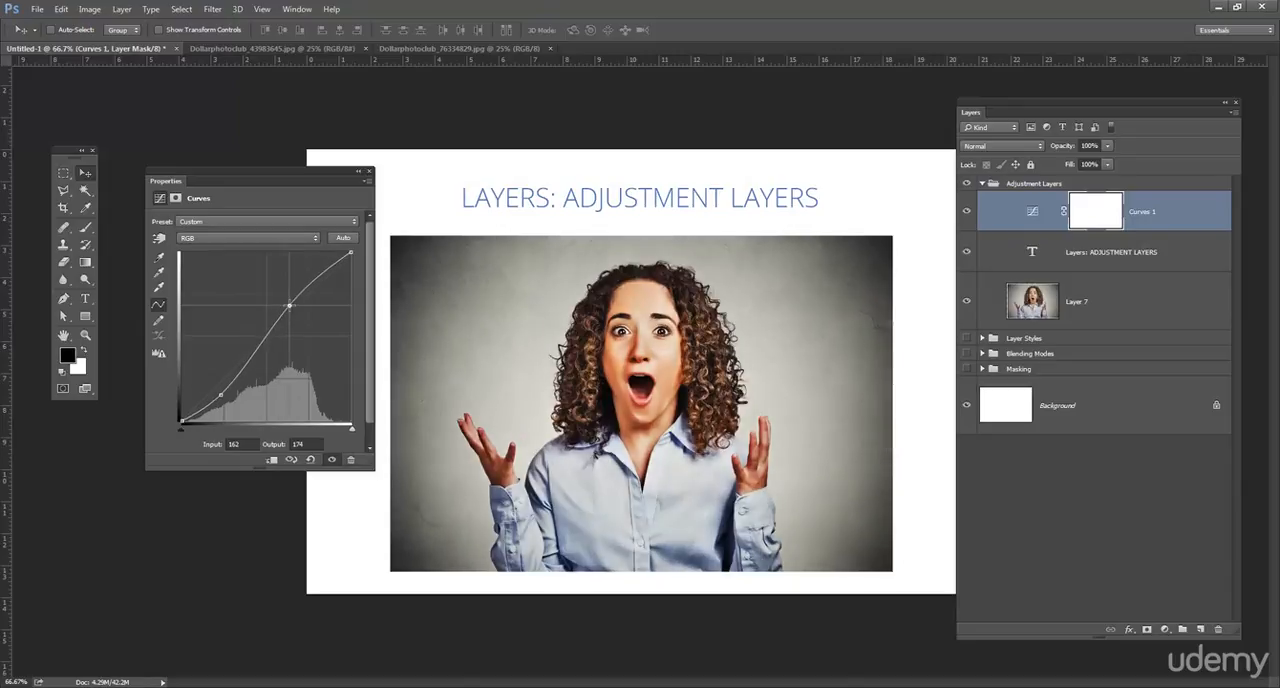
left_click_drag(221, 392, 232, 386)
left_click_drag(291, 305, 289, 302)
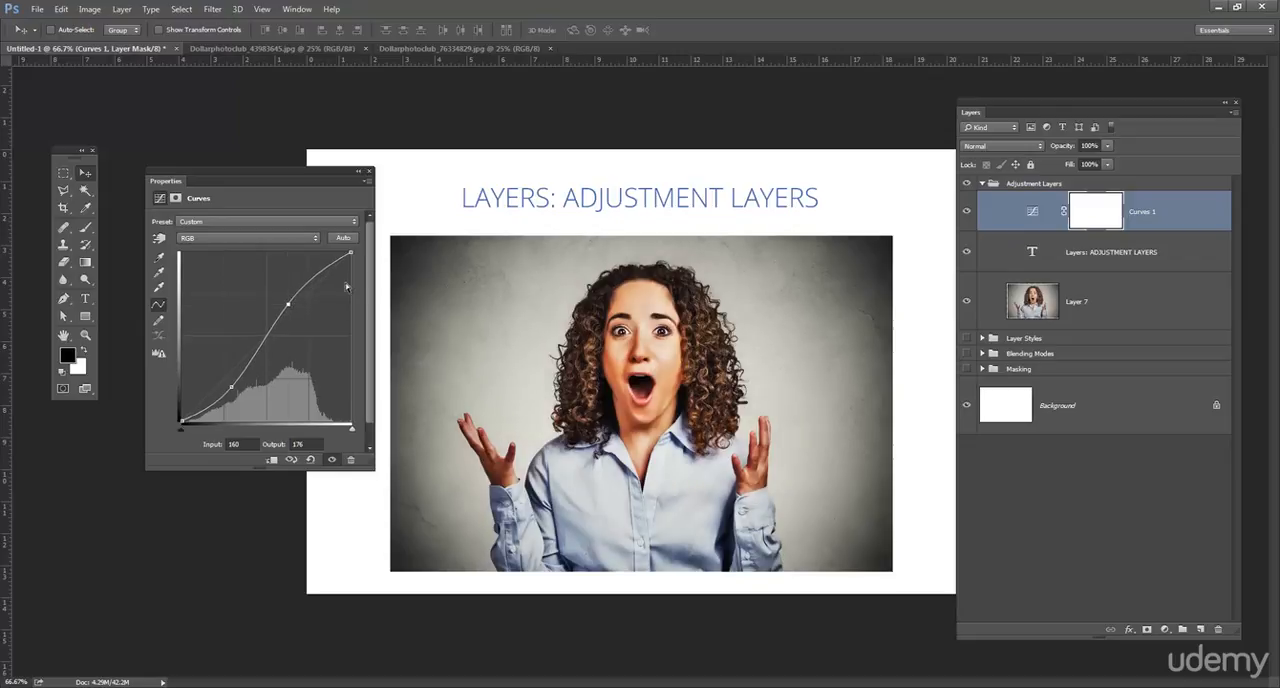
- Refine the RGB curve with an extra highlight point, a midtone point at input 110, output 110, and a slightly shifted shadow point
left_click(313, 279)
left_click_drag(313, 279, 316, 282)
left_click(260, 340)
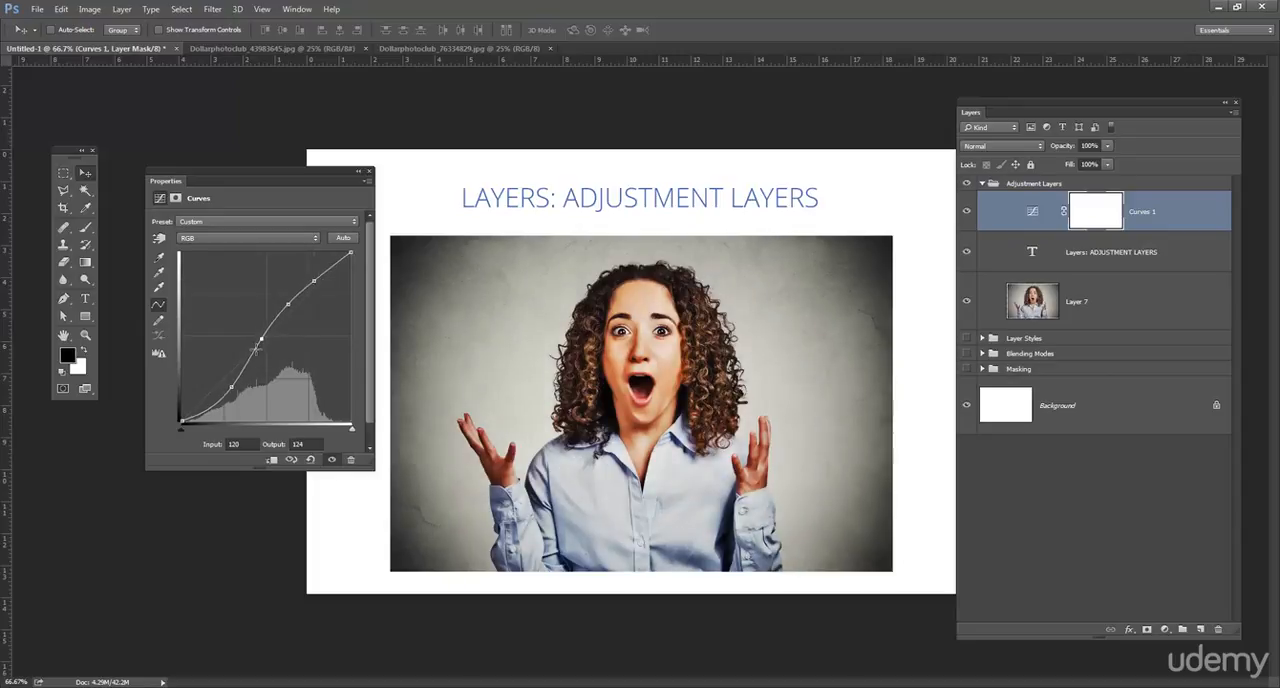
mouse_move(260, 340)
left_mouse_down()
mouse_move(267, 356)
mouse_move(258, 347)
left_mouse_up()
left_click_drag(231, 387, 226, 387)
left_click_drag(258, 347, 255, 349)
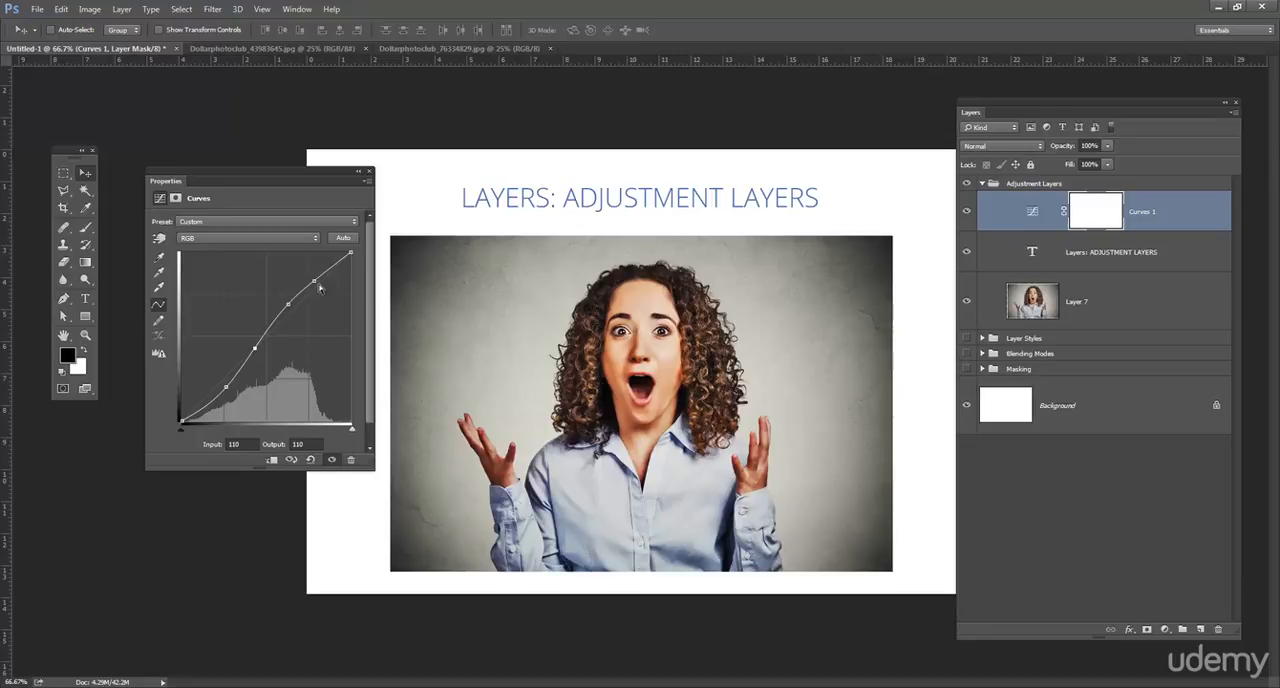
- On the Blue channel, raise the curve's black point to output 32 and pull a midtone point down to about input 99, output 84
left_click(297, 237)
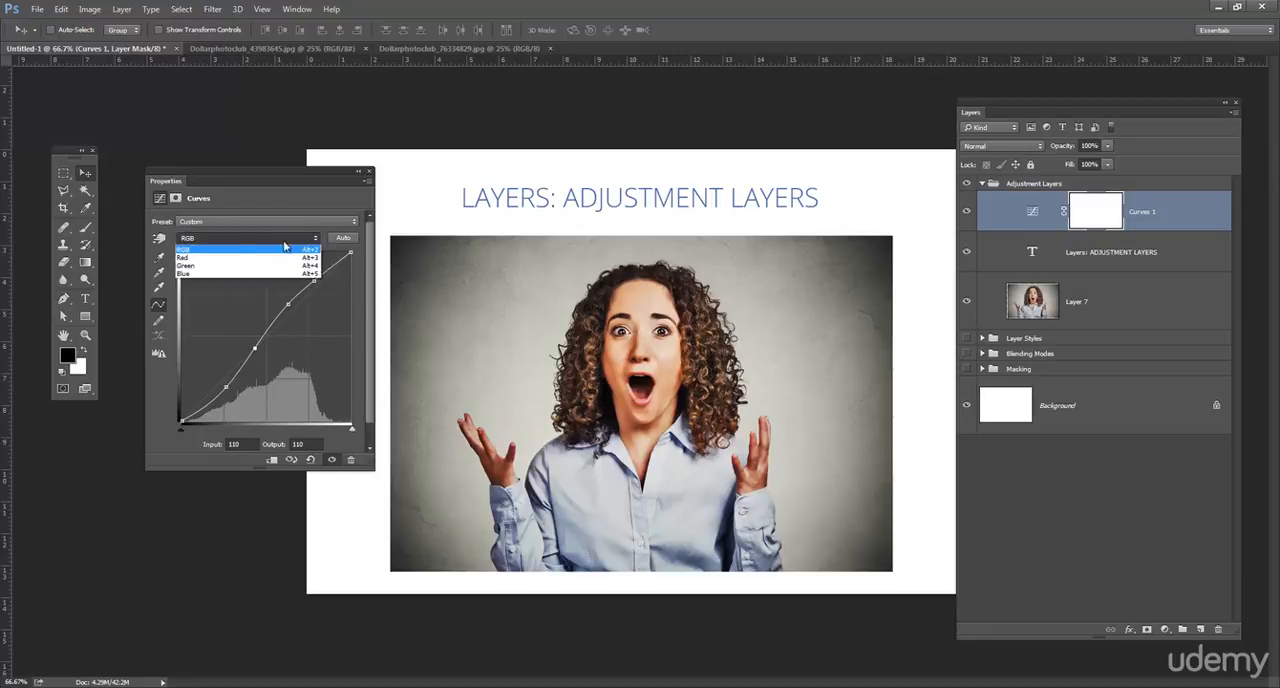
left_click(189, 275)
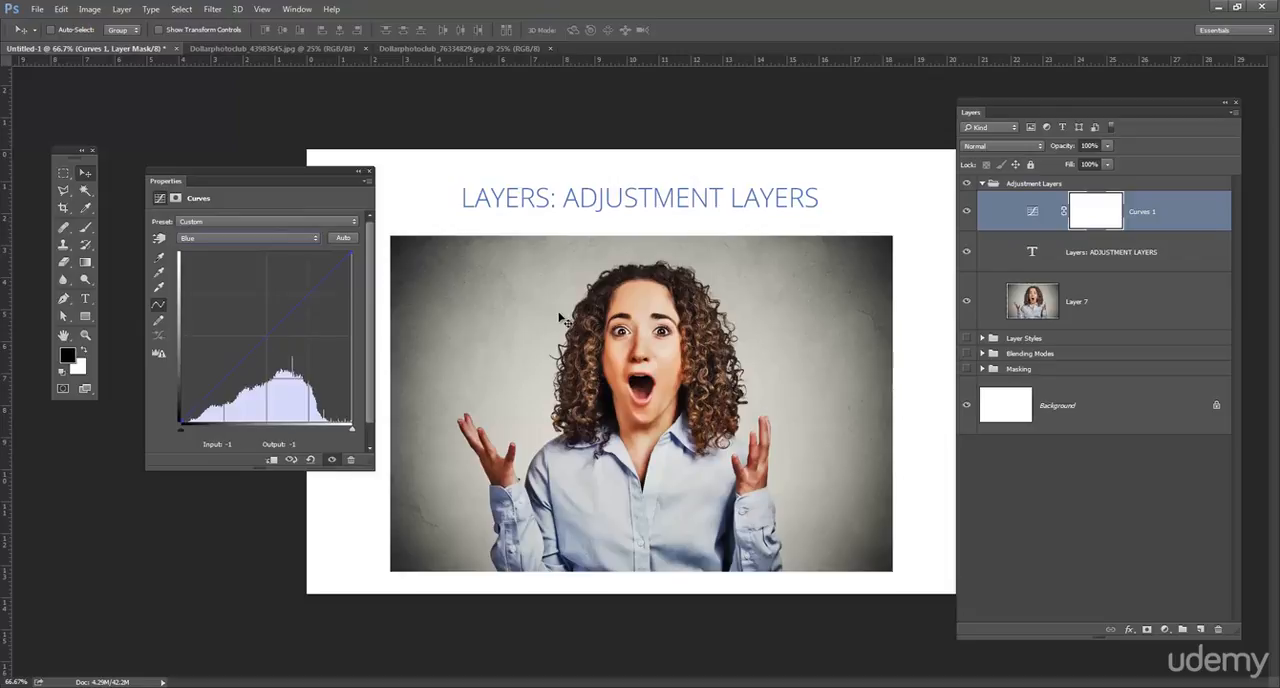
left_click(270, 237)
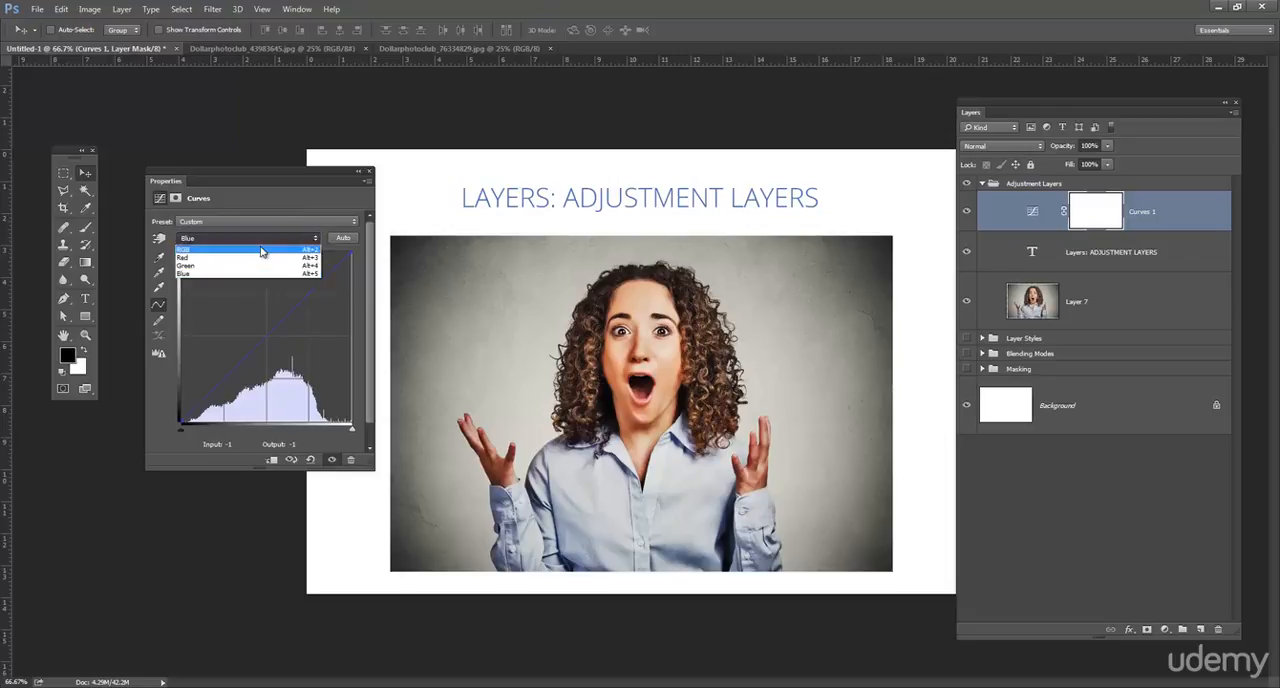
left_click(290, 273)
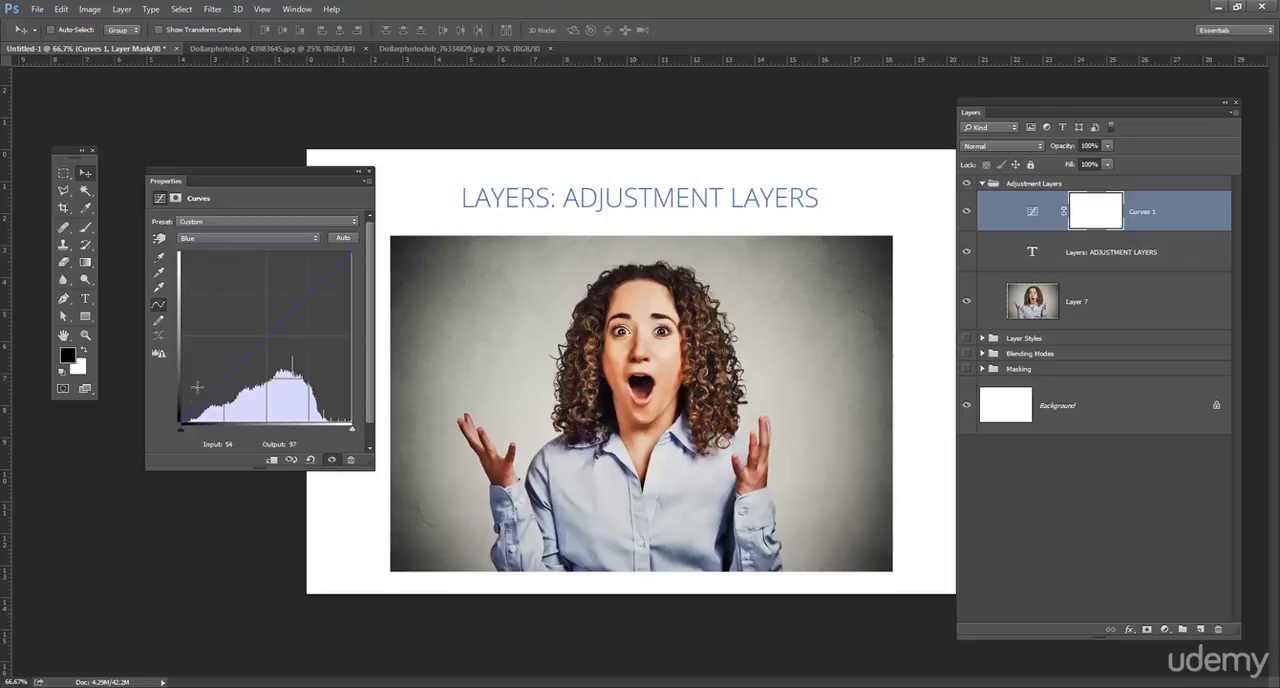
left_click_drag(181, 419, 179, 398)
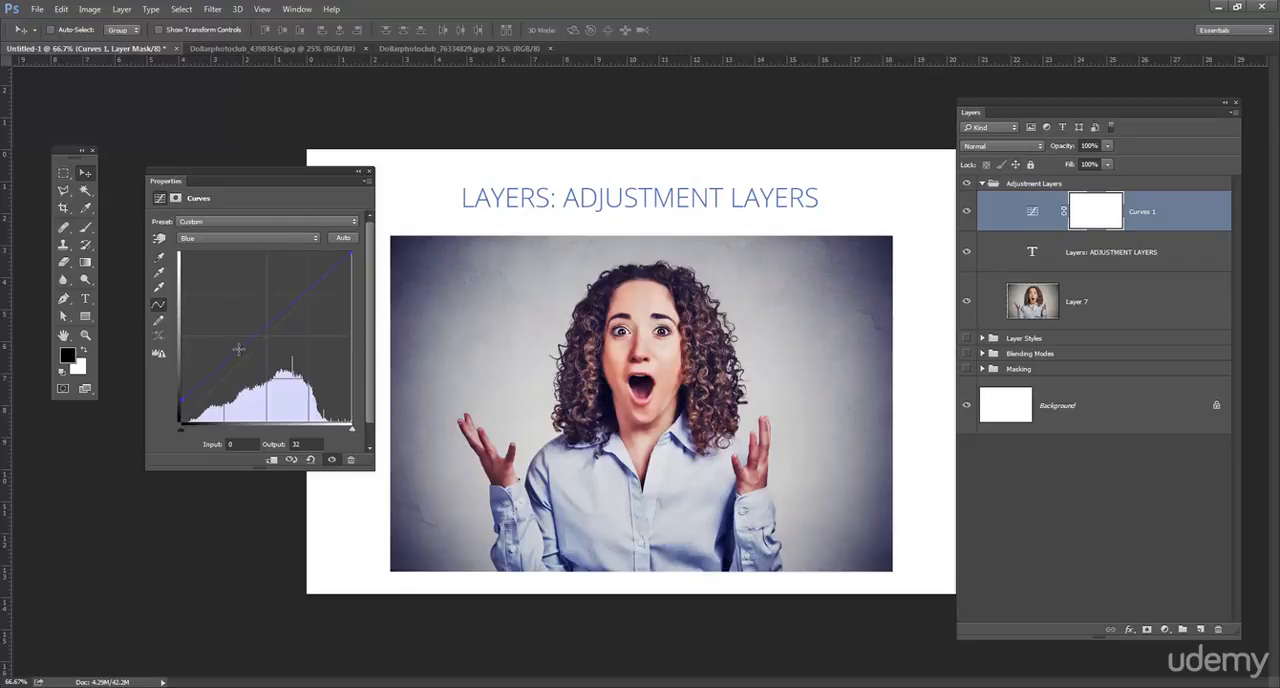
left_click_drag(239, 349, 246, 366)
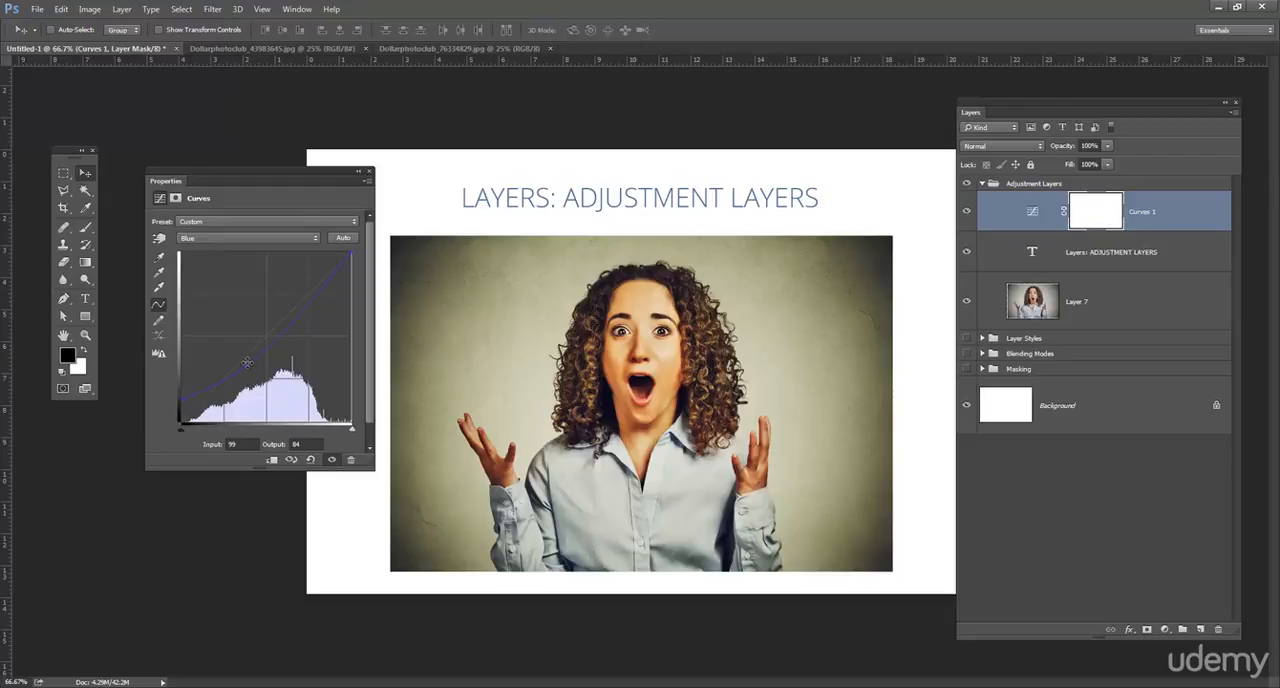
- On the Red channel, raise the curve's black point to output 24 and lower its white point slightly
left_click(214, 240)
left_click(220, 253)
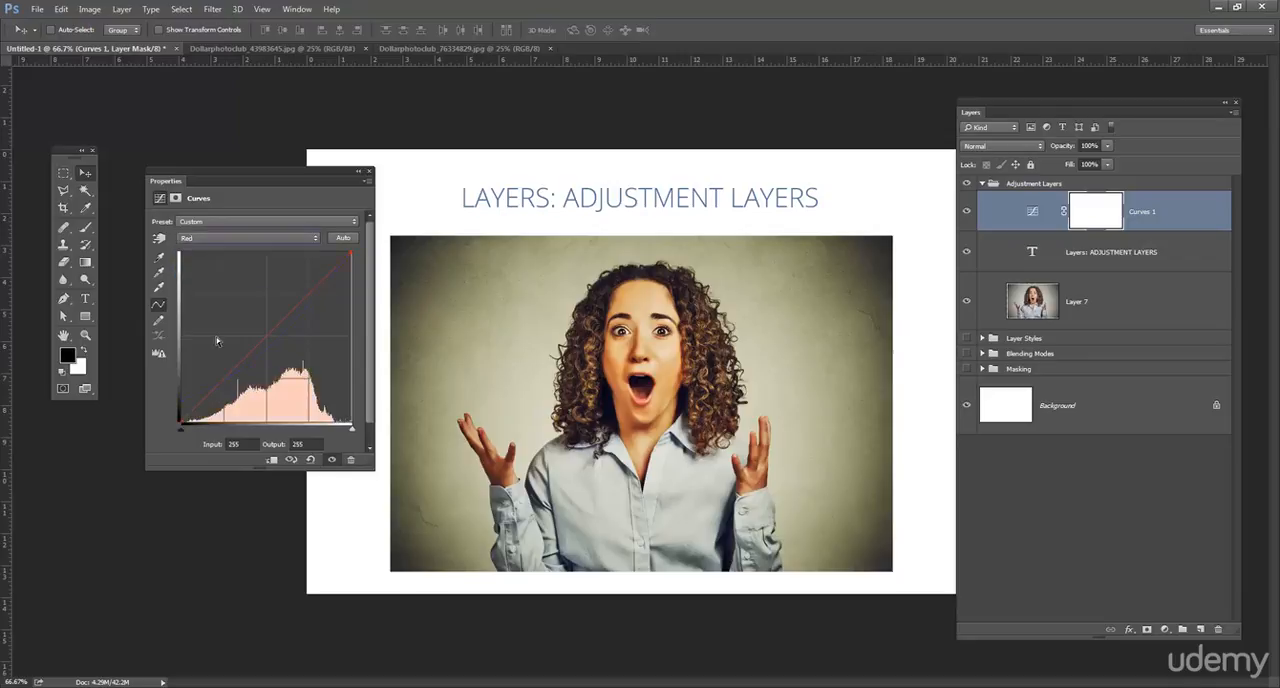
left_click_drag(181, 422, 180, 405)
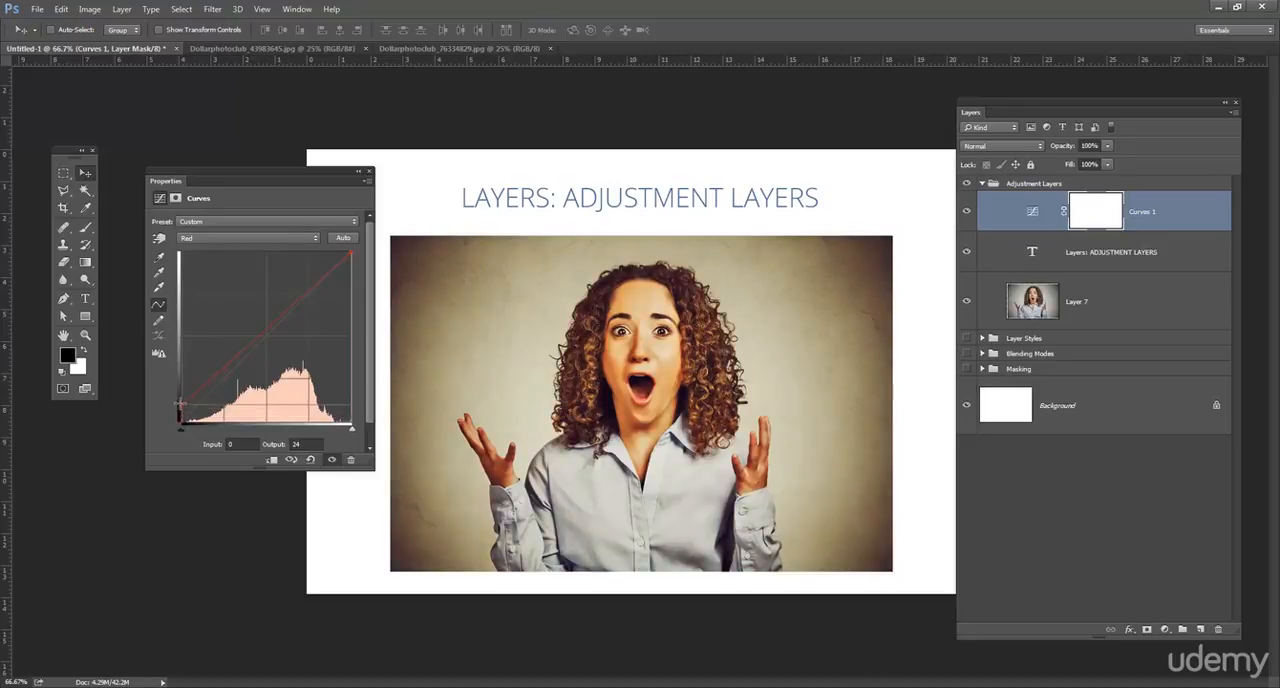
left_click_drag(351, 253, 352, 258)
- Compare the photo with the Curves layer hidden and shown, and duplicate that layer to strengthen the effect
left_click(1000, 212)
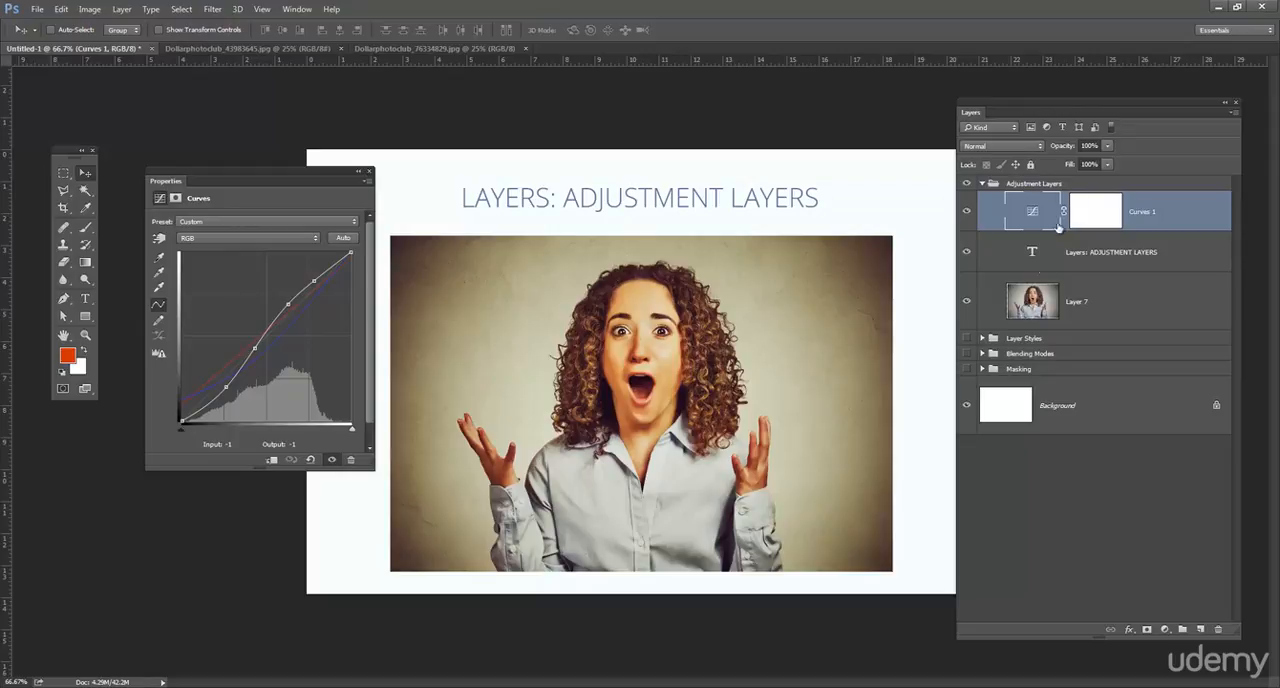
left_click(967, 212)
left_click(967, 212)
left_click_drag(1177, 214, 1200, 629)
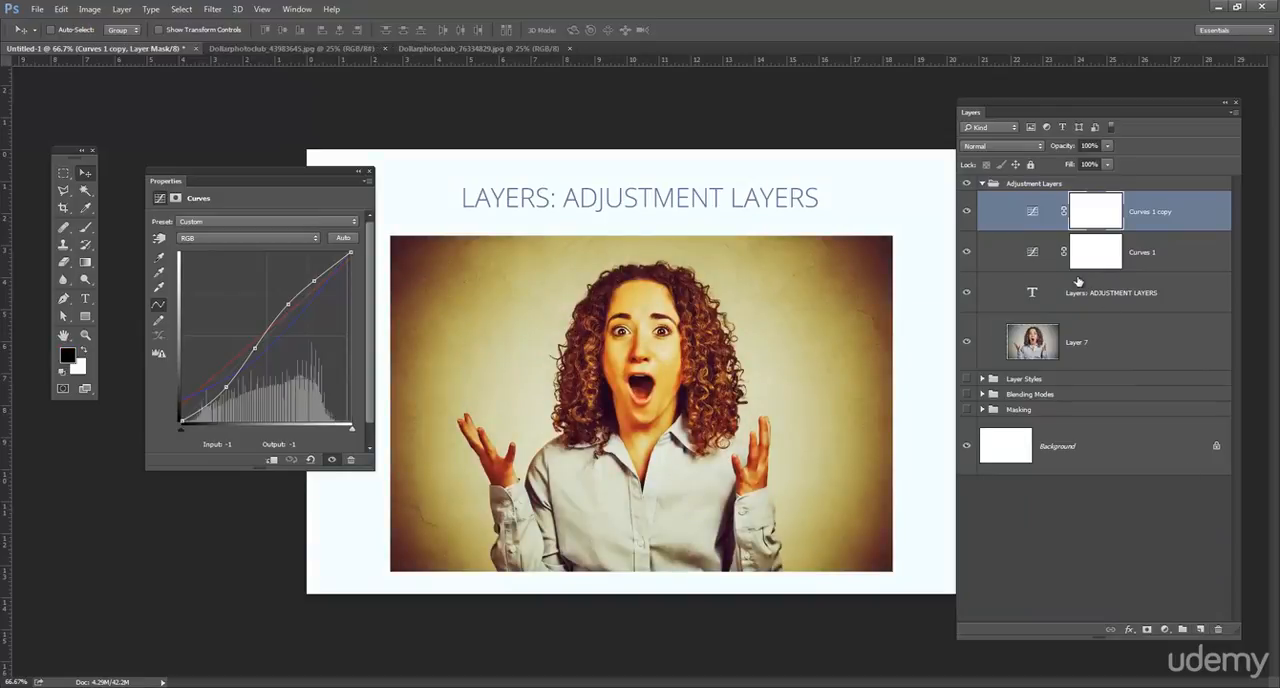
left_click(1038, 250)
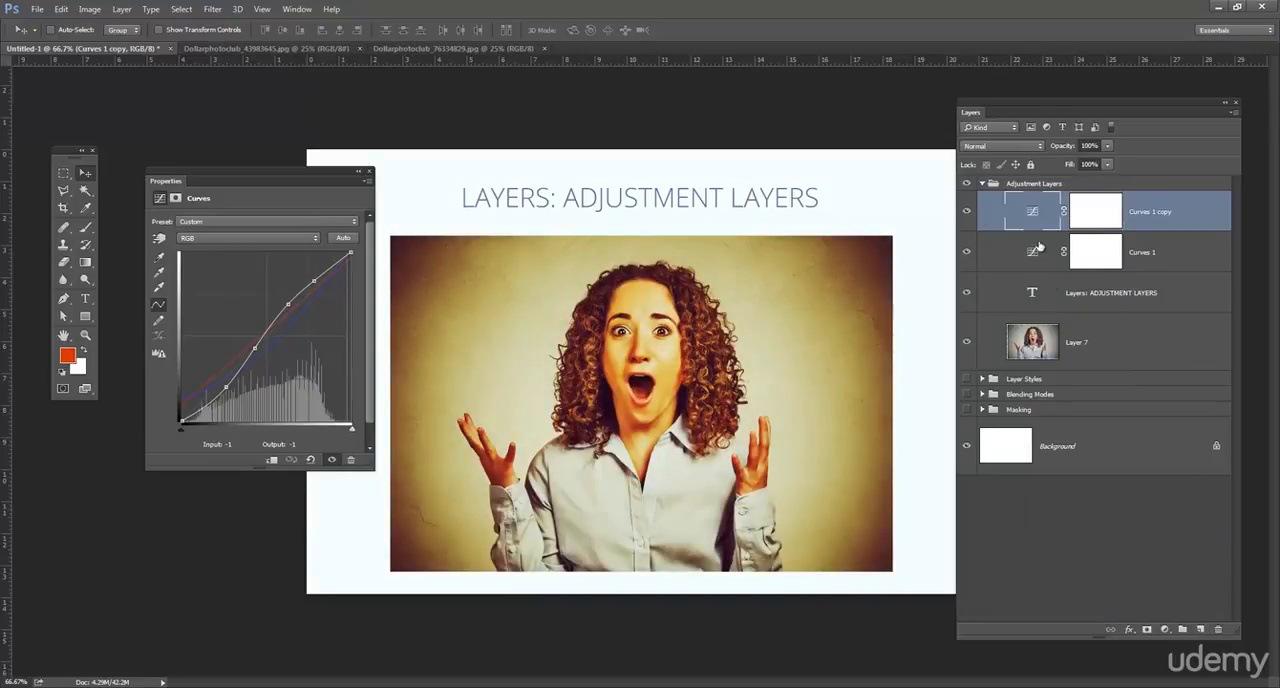
left_click(1043, 206)
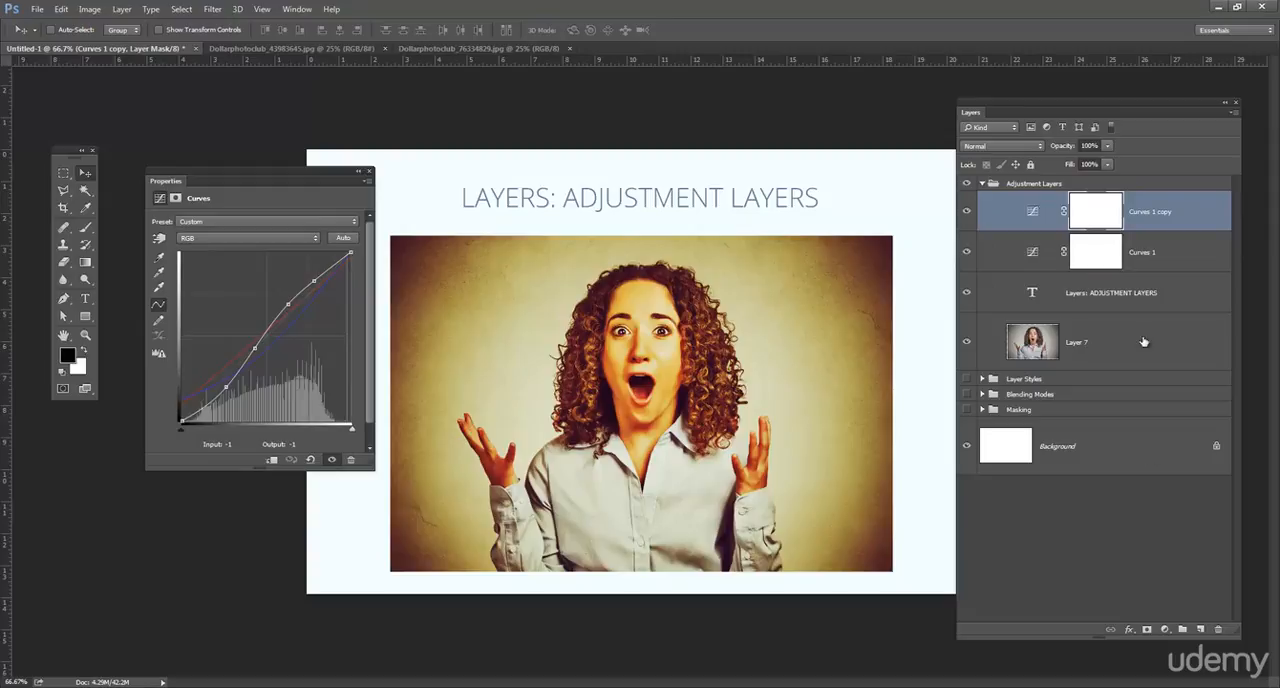
- Try a Channel Mixer adjustment layer with Red +101, Green -5 and Blue -73, and delete the layer
left_click(1164, 629)
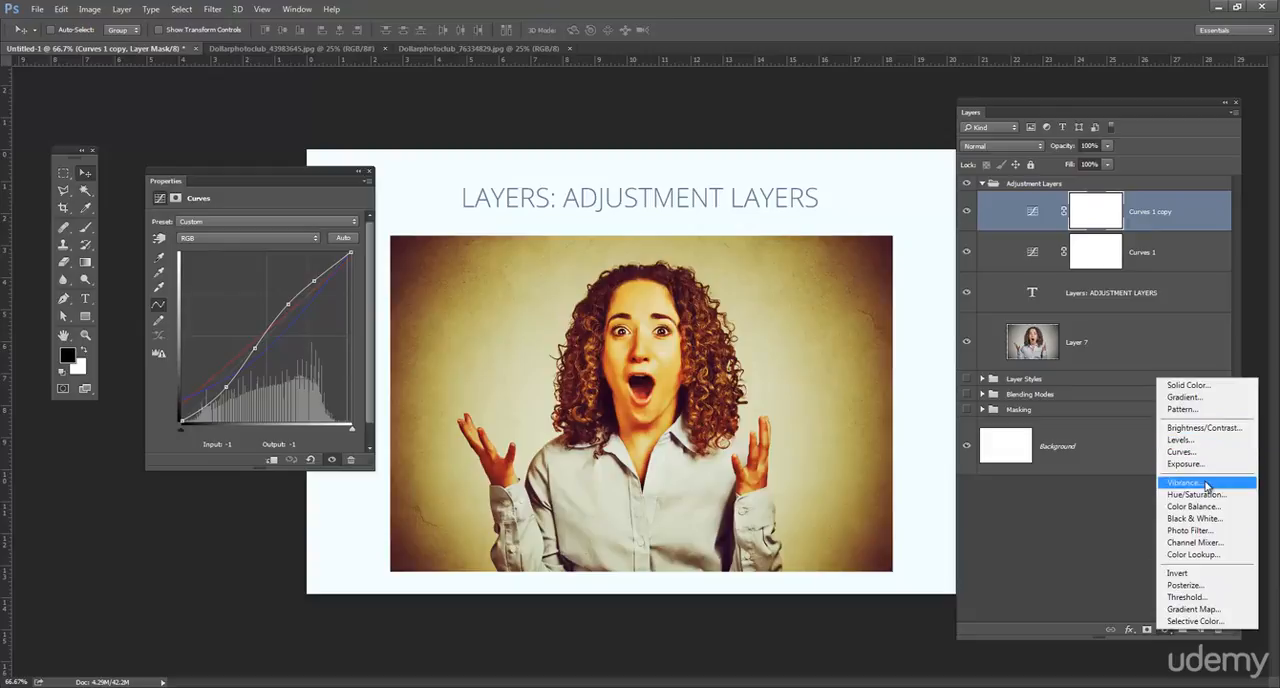
left_click(1200, 543)
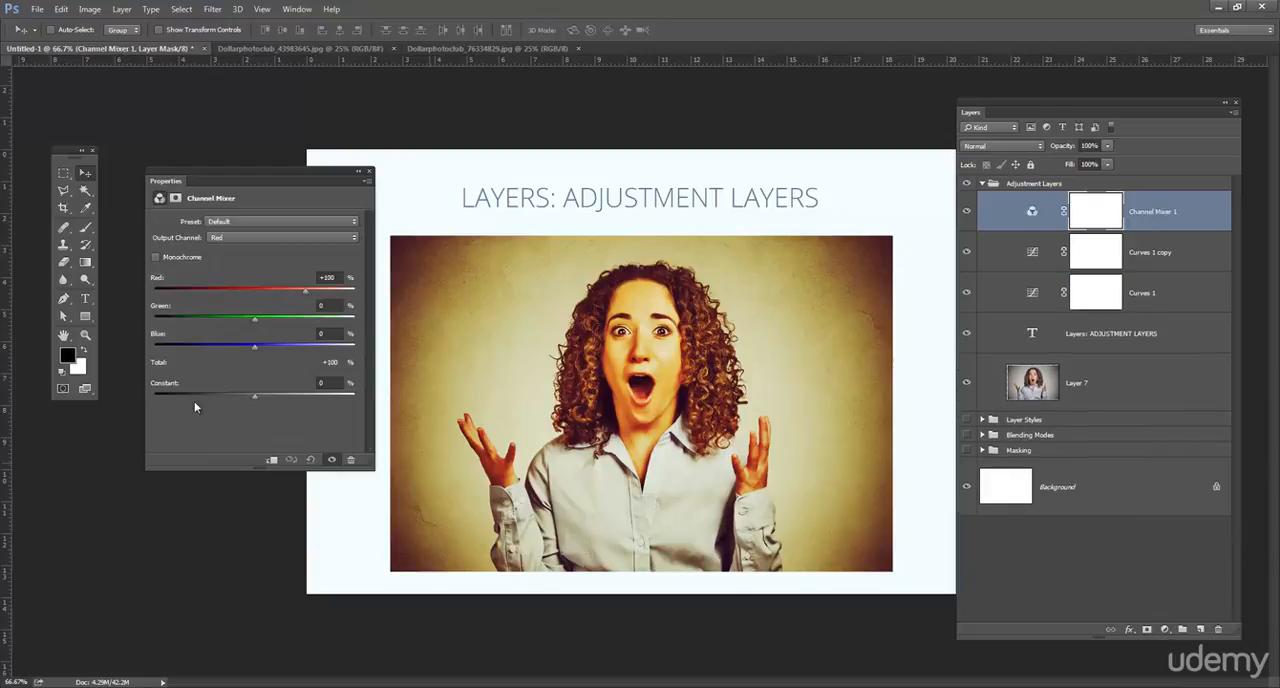
left_click_drag(277, 177, 317, 177)
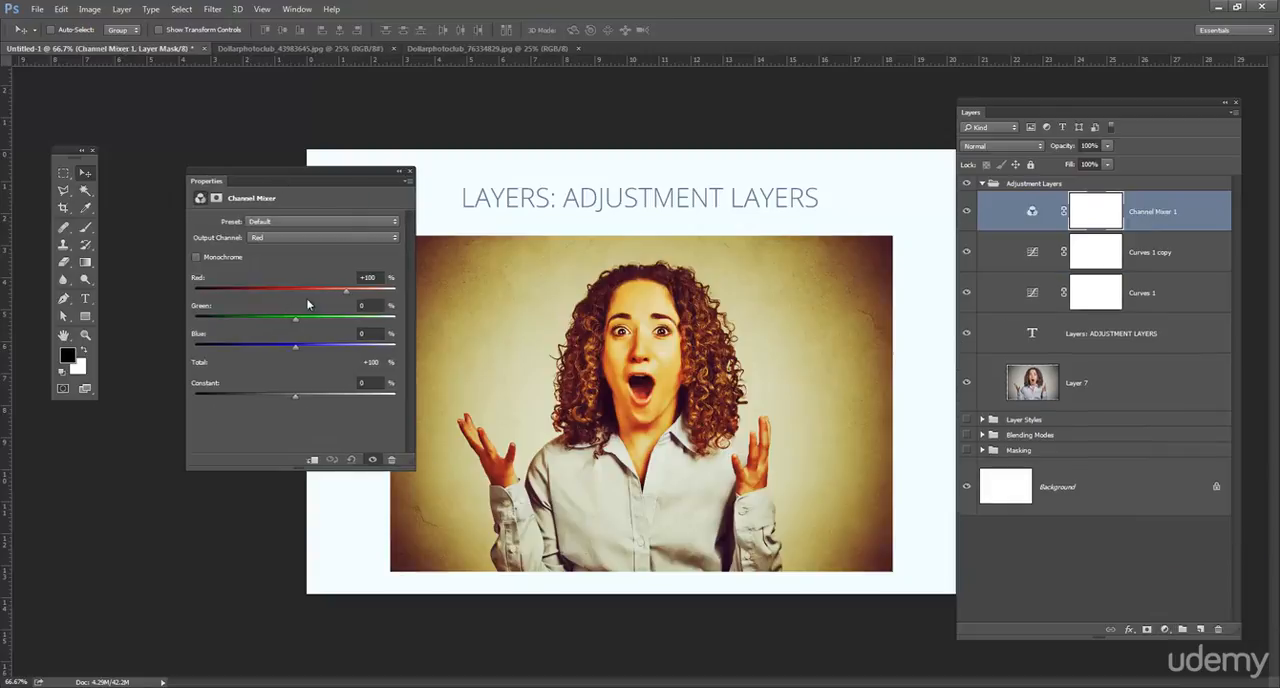
left_click_drag(296, 321, 347, 291)
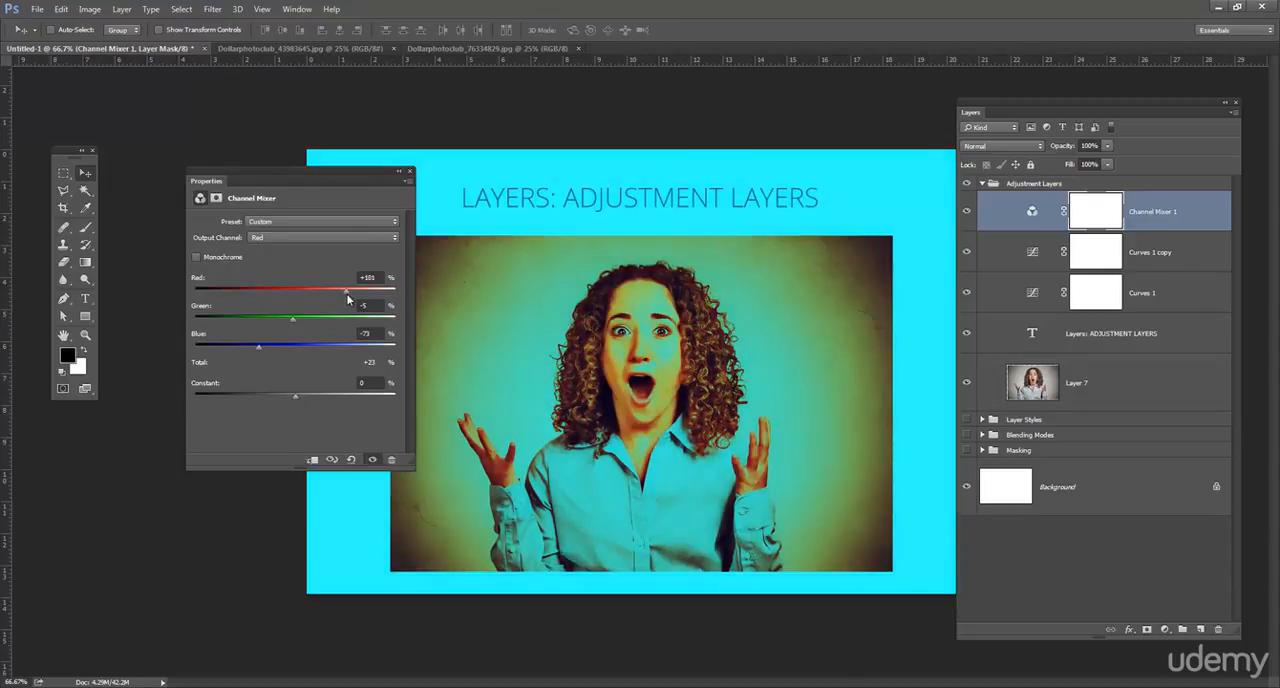
left_click_drag(1206, 220, 1218, 629)
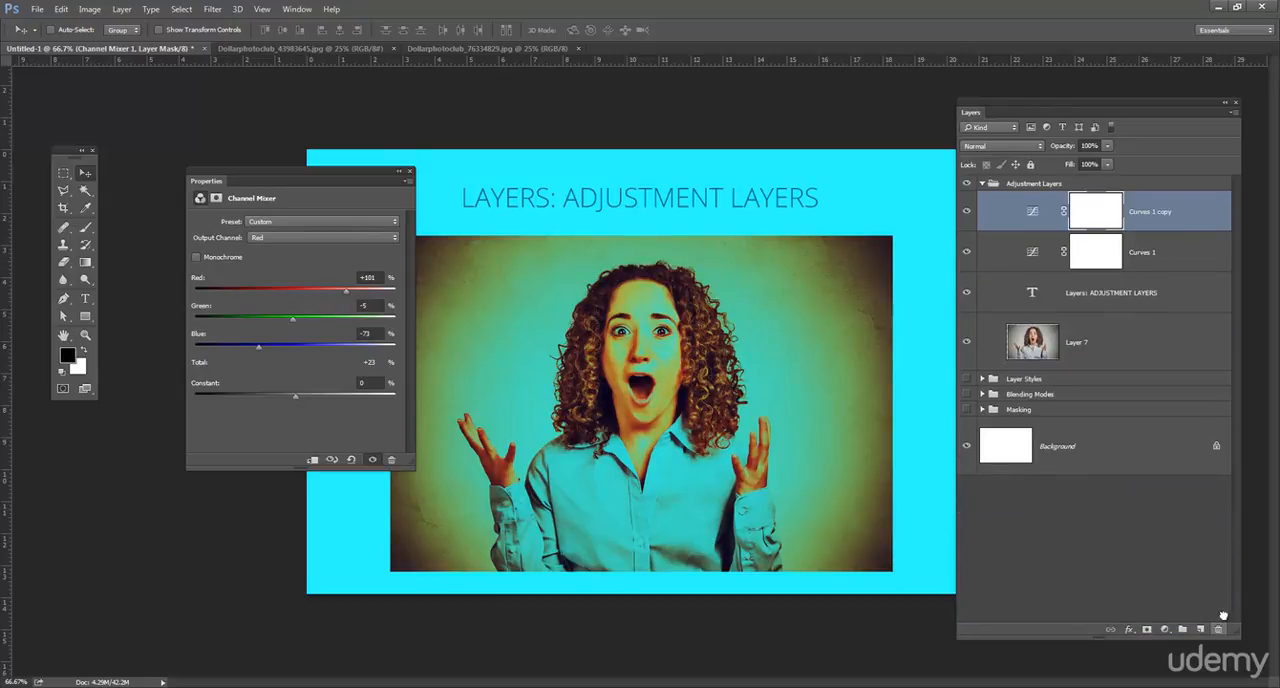
left_click(409, 171)
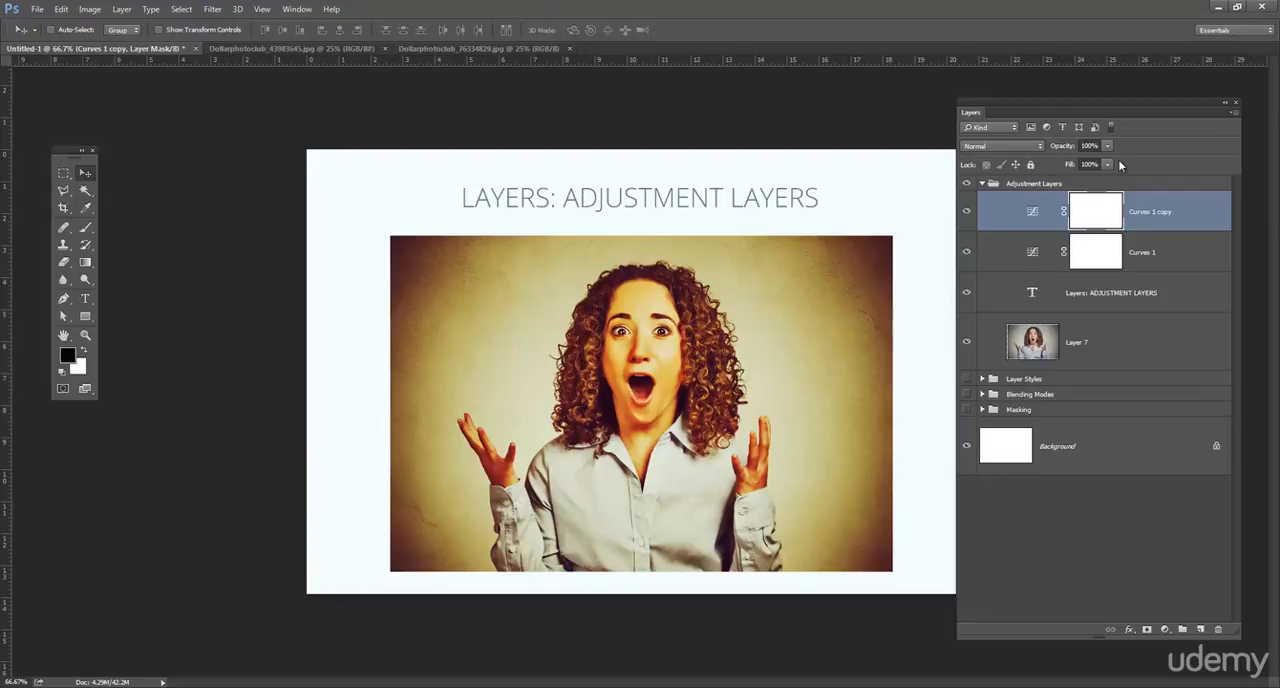
- Delete both Curves adjustment layers from the Adjustment Layers group
left_click_drag(1106, 101, 1076, 100)
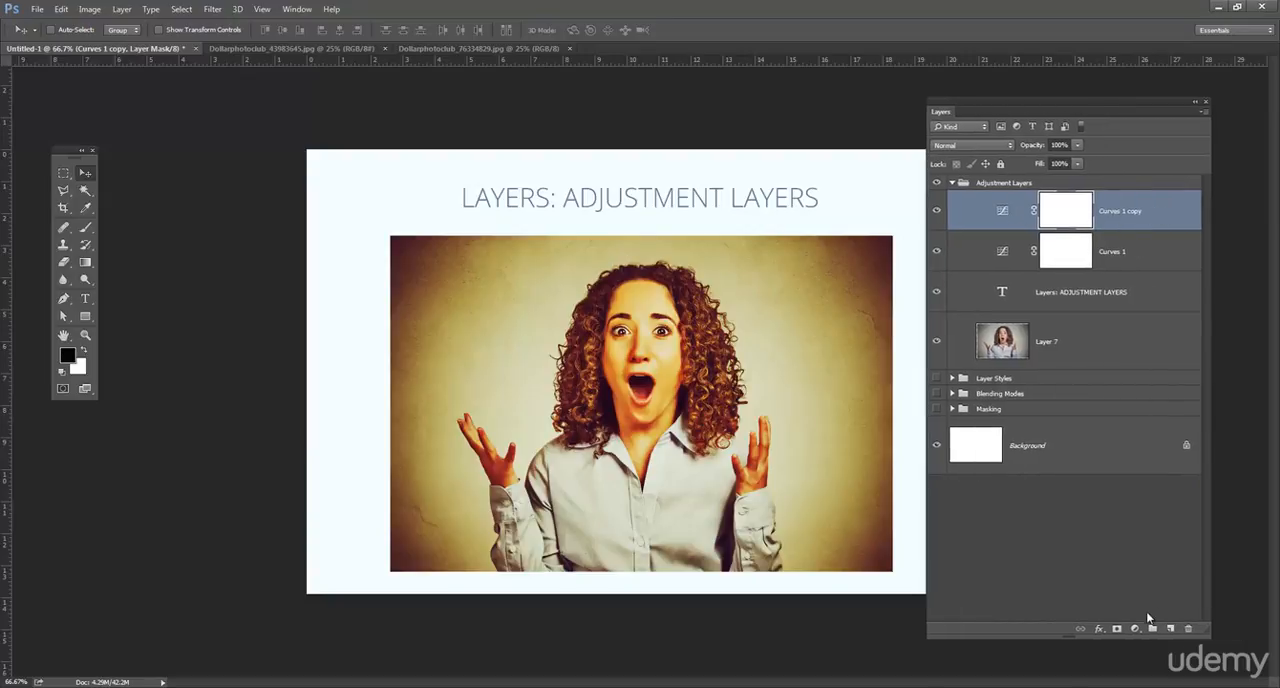
left_click(1136, 264)
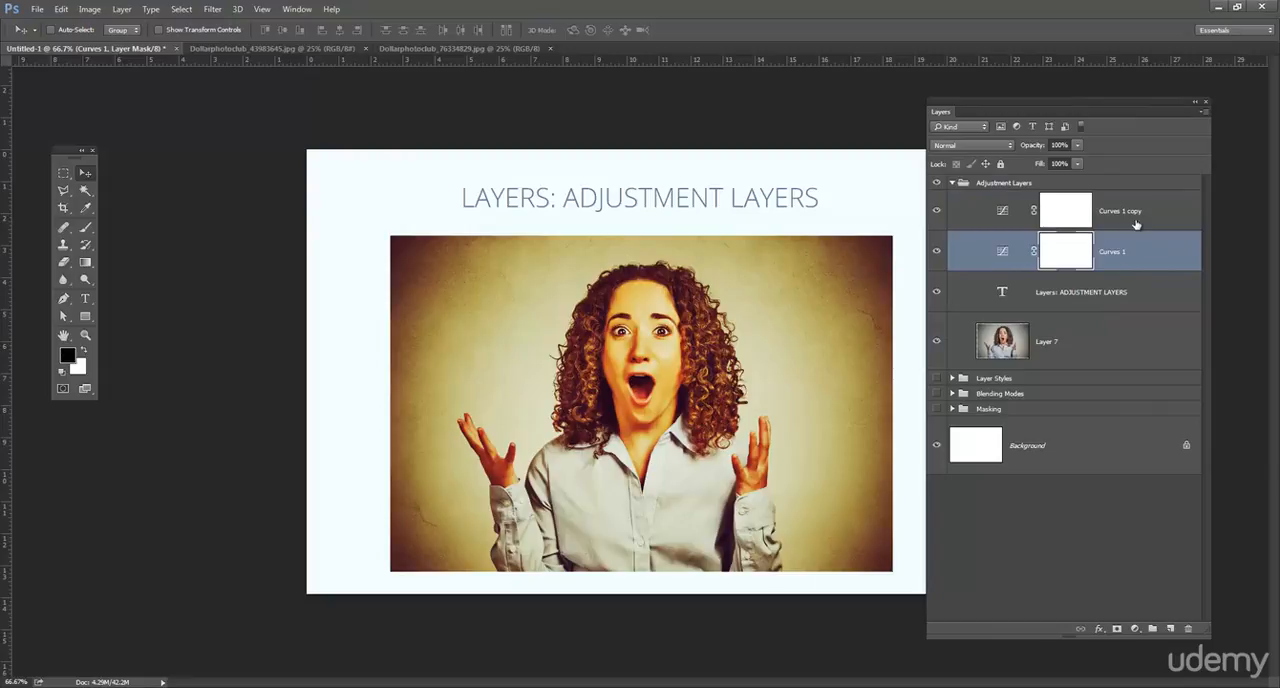
left_click(1134, 223, "shift")
left_click_drag(1139, 243, 1188, 628)
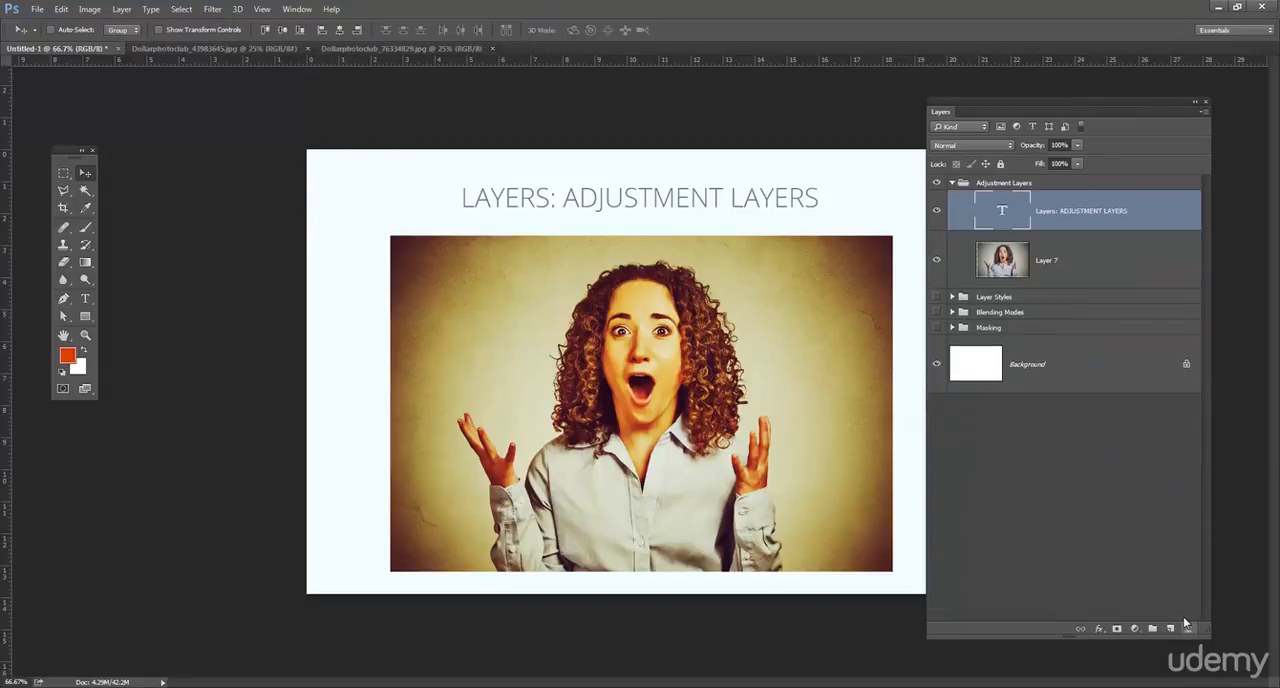
- Try a Brightness/Contrast adjustment layer with strongly raised contrast, and delete the layer
left_click(1134, 629)
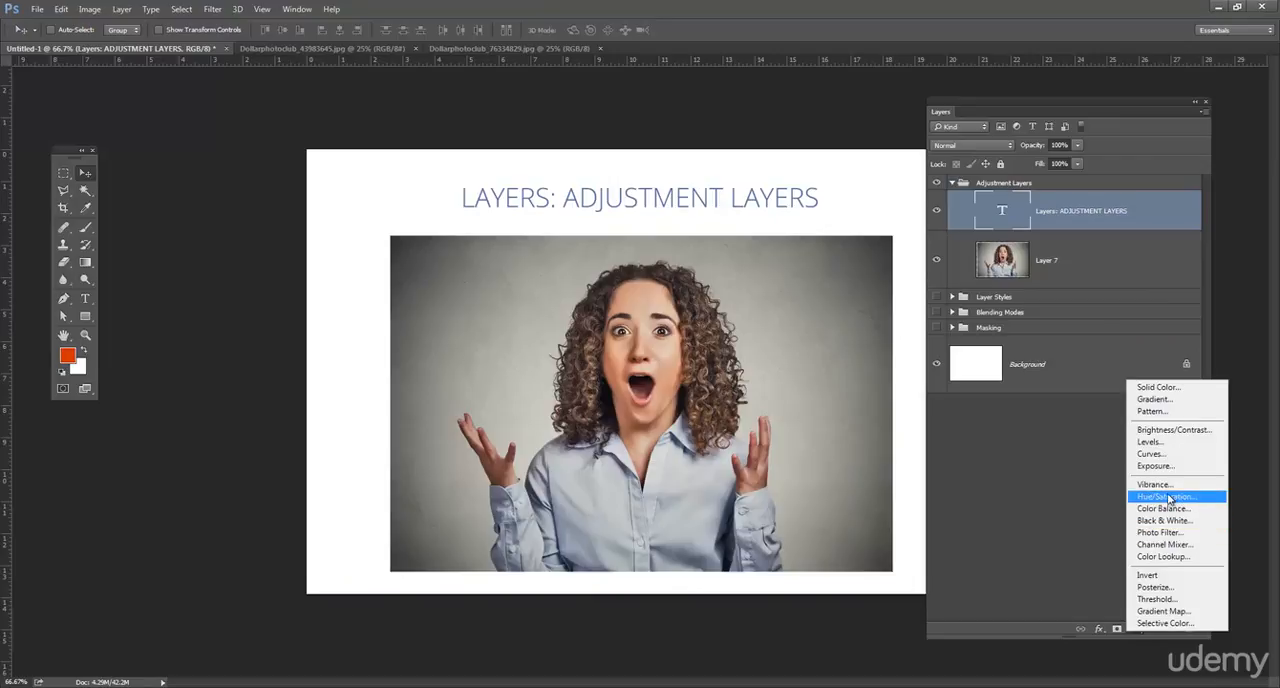
left_click(1172, 430)
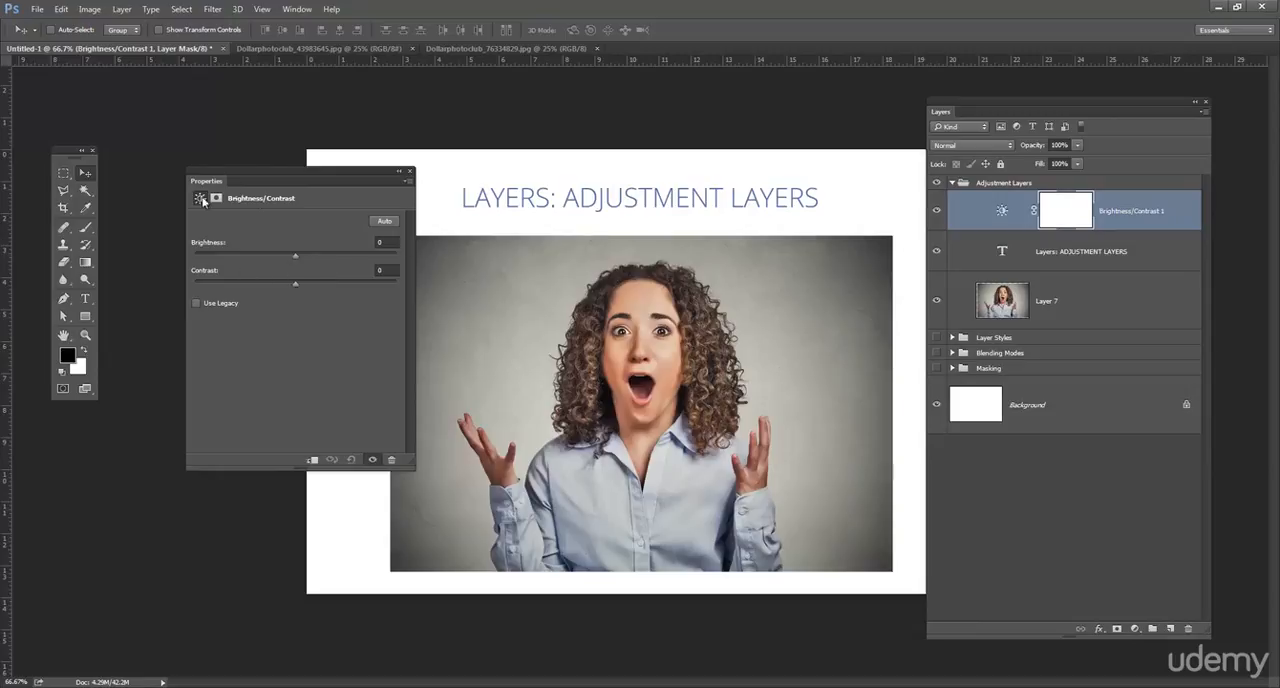
left_click_drag(295, 285, 419, 261)
left_click(411, 172)
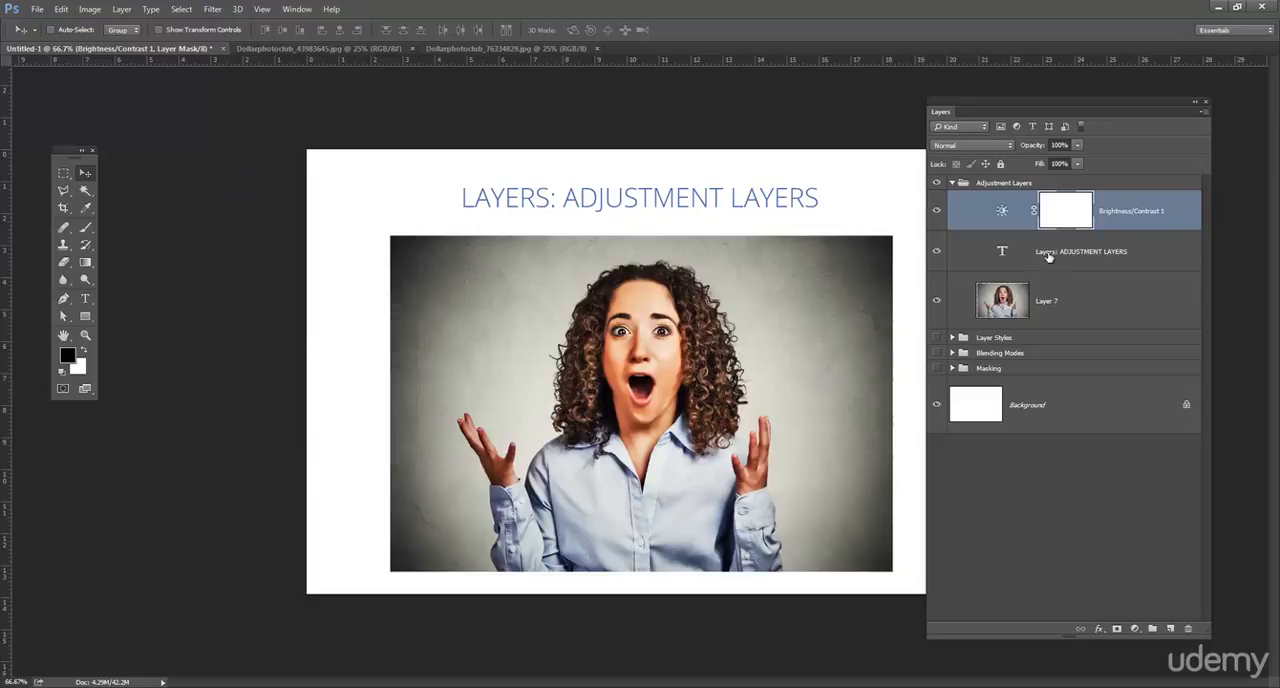
left_click_drag(1131, 210, 1189, 627)
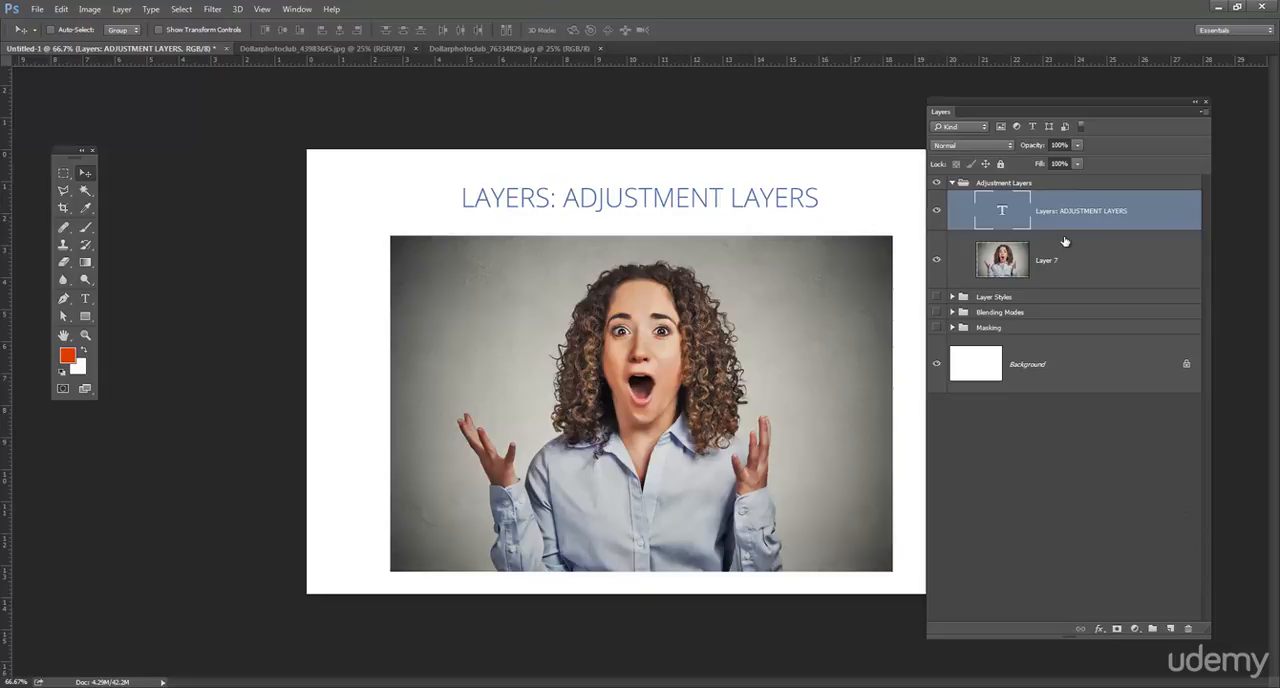